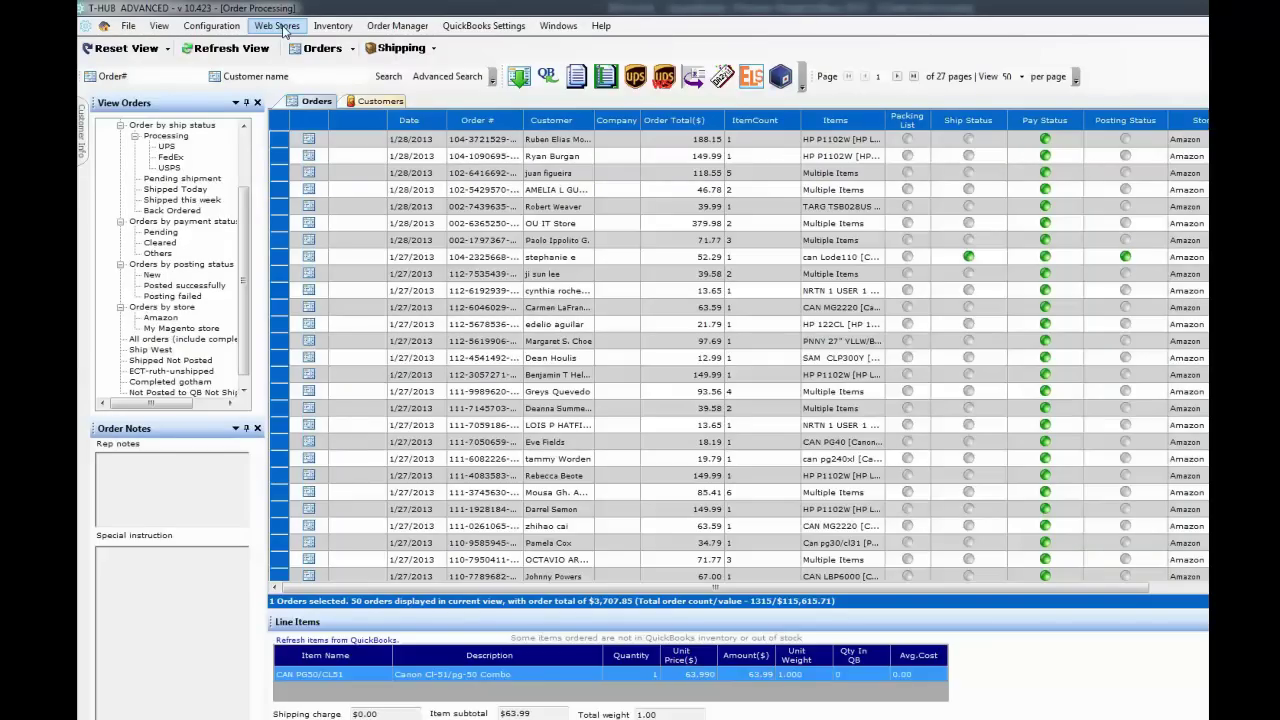
Open the Amazon store from the web stores list for editing and display its additional MWS connection details.
left_click(280, 26)
left_click(292, 43)
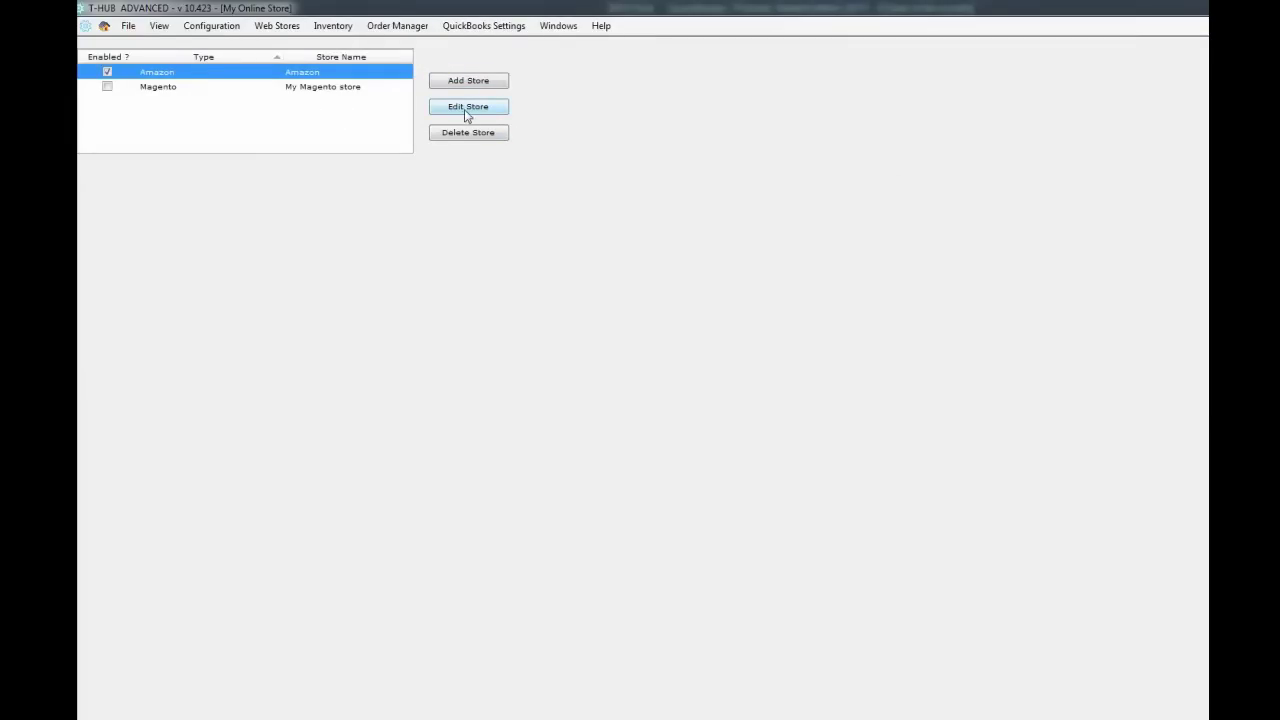
left_click(277, 26)
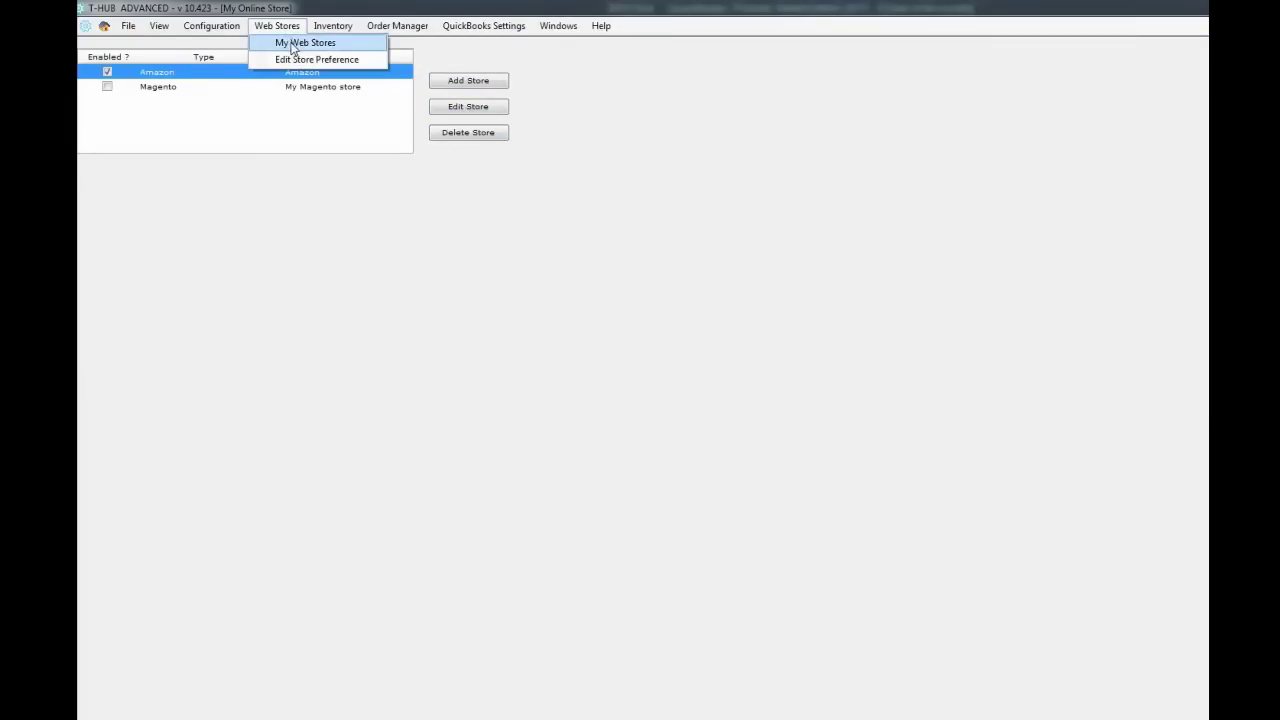
left_click(200, 74)
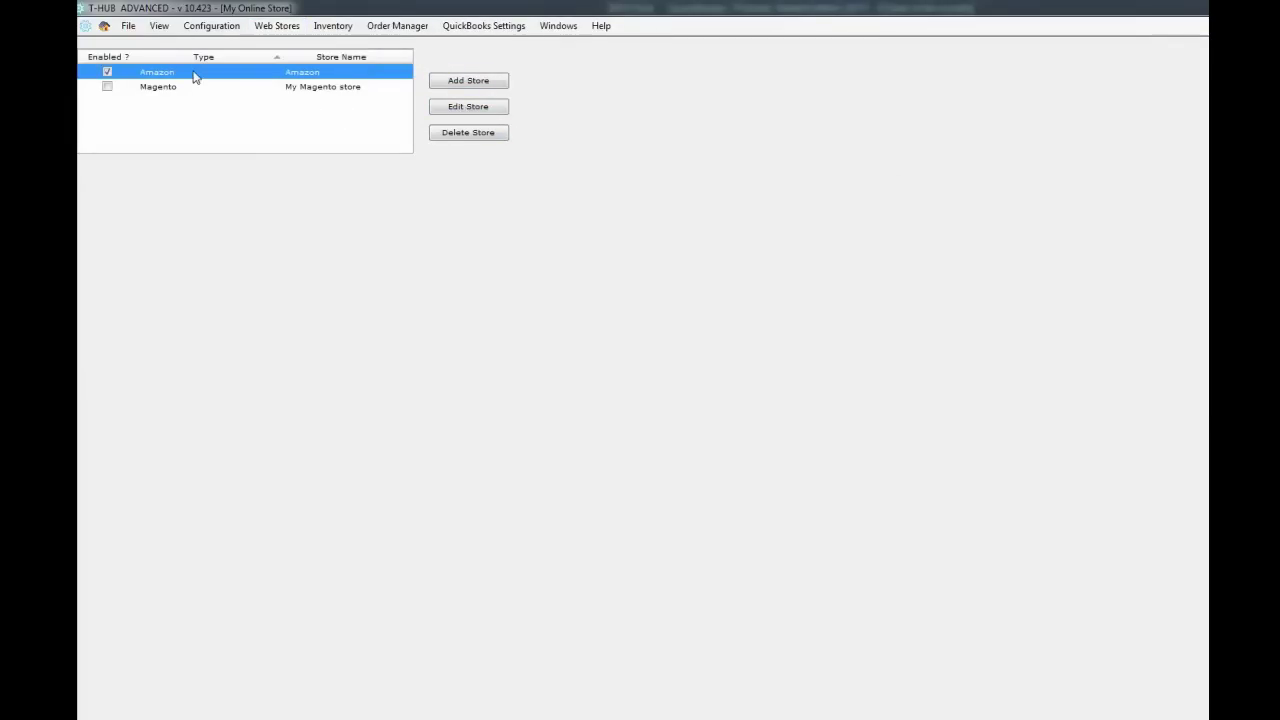
left_click(455, 107)
left_click(403, 153)
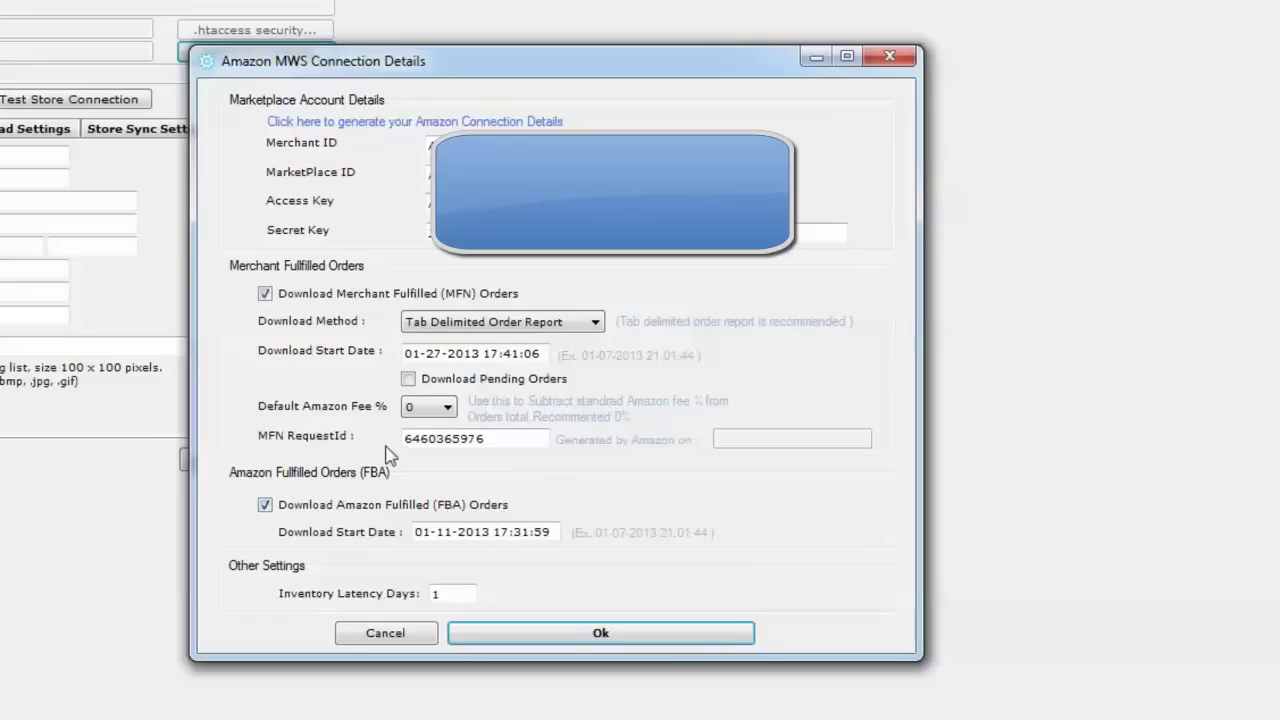
Check the download method for merchant fulfilled orders, cancel the connection details, and update and close the Amazon store.
left_click(558, 324)
left_click(558, 326)
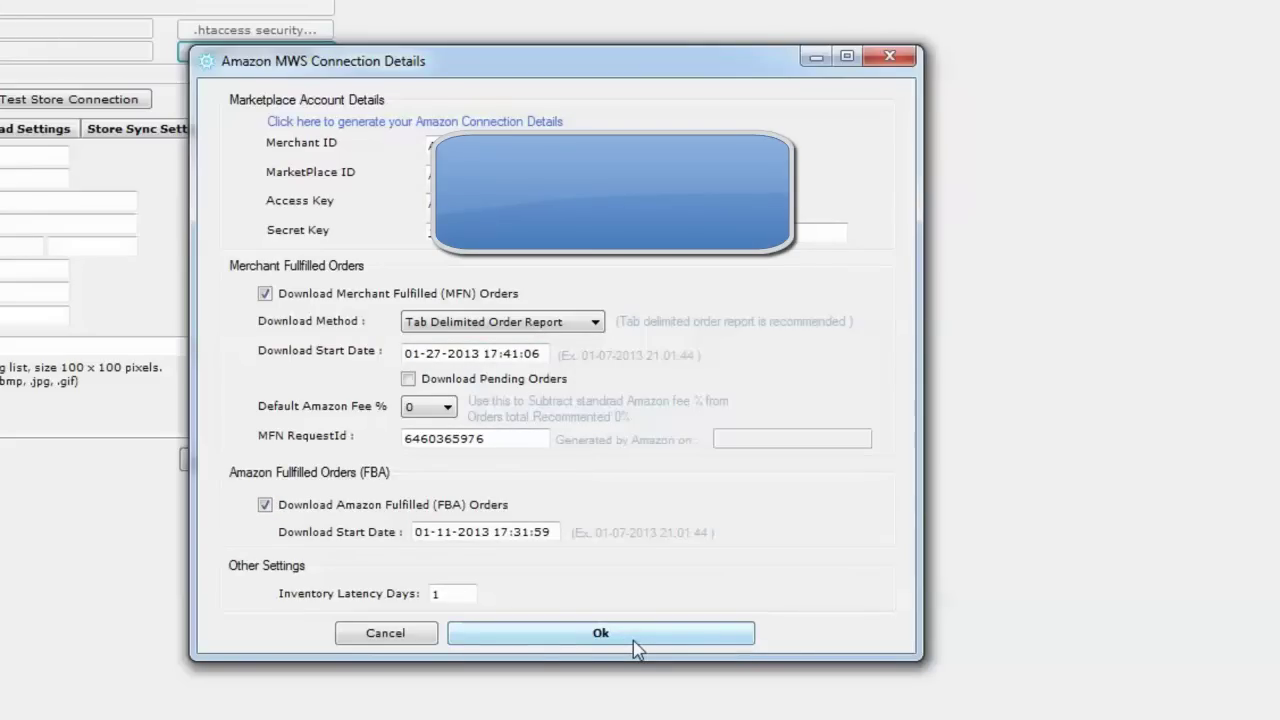
left_click(366, 634)
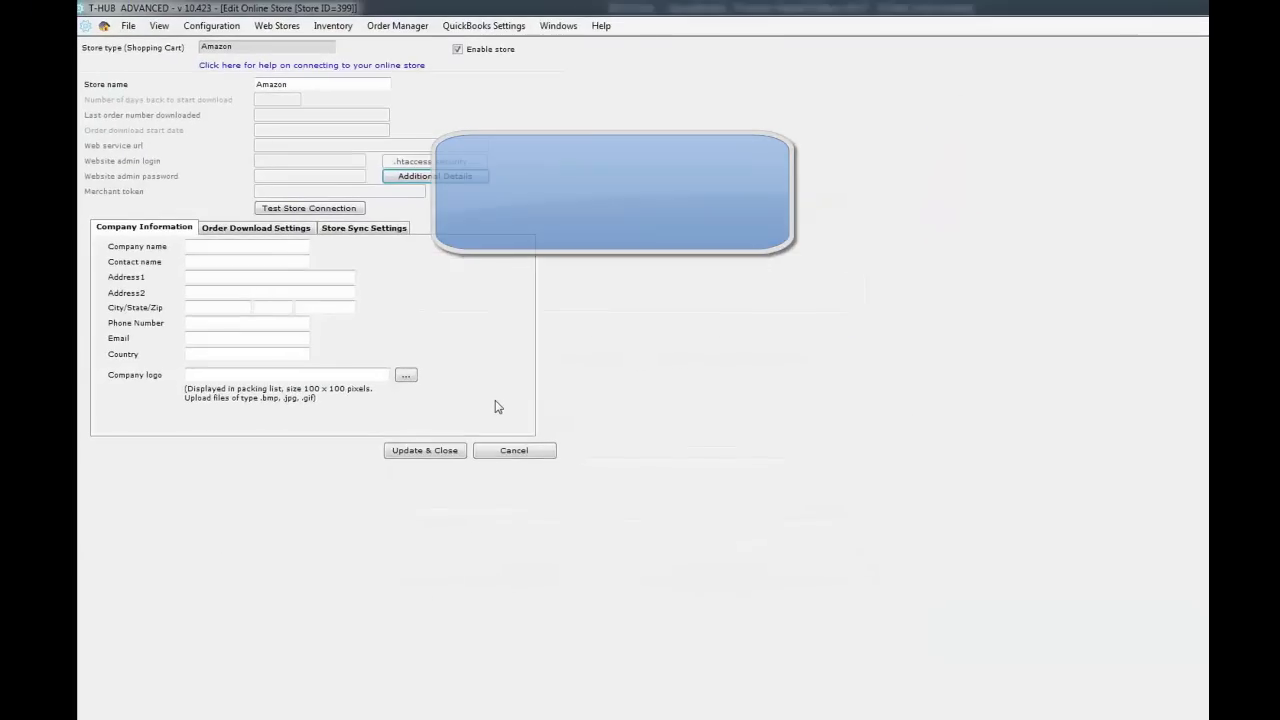
left_click(432, 452)
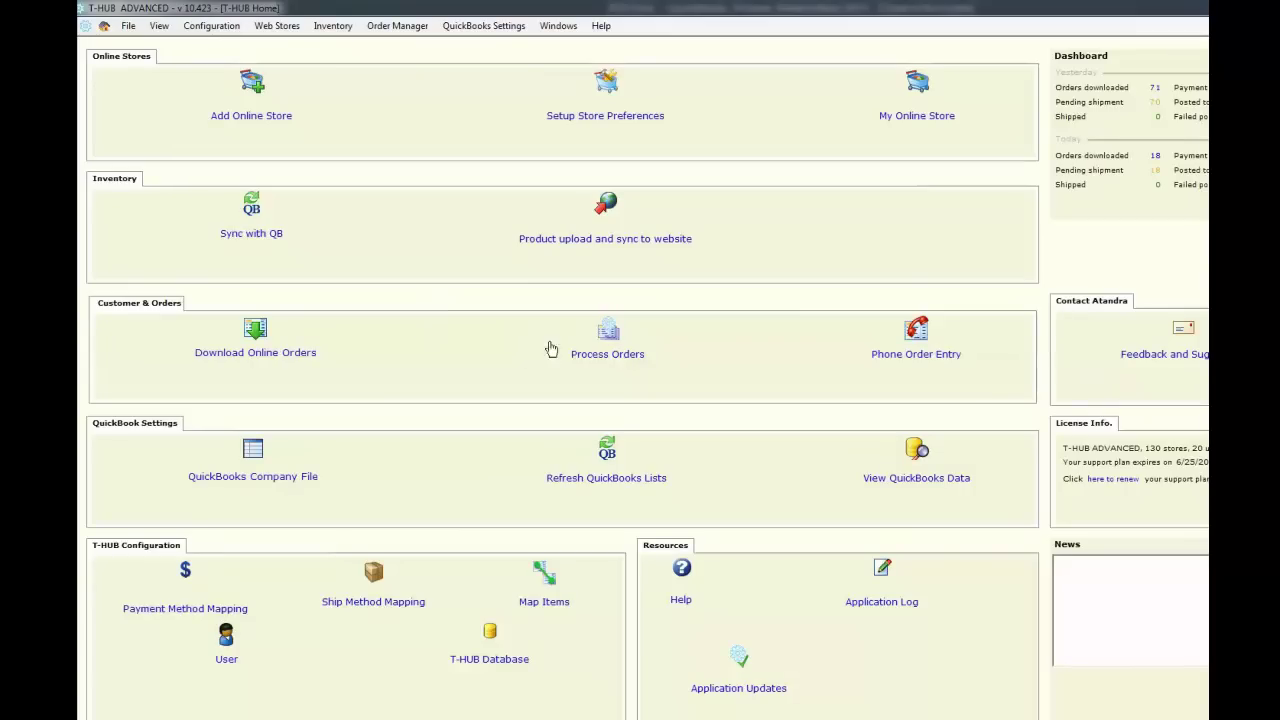
Open order processing and post the first three listed orders to QuickBooks.
left_click(609, 336)
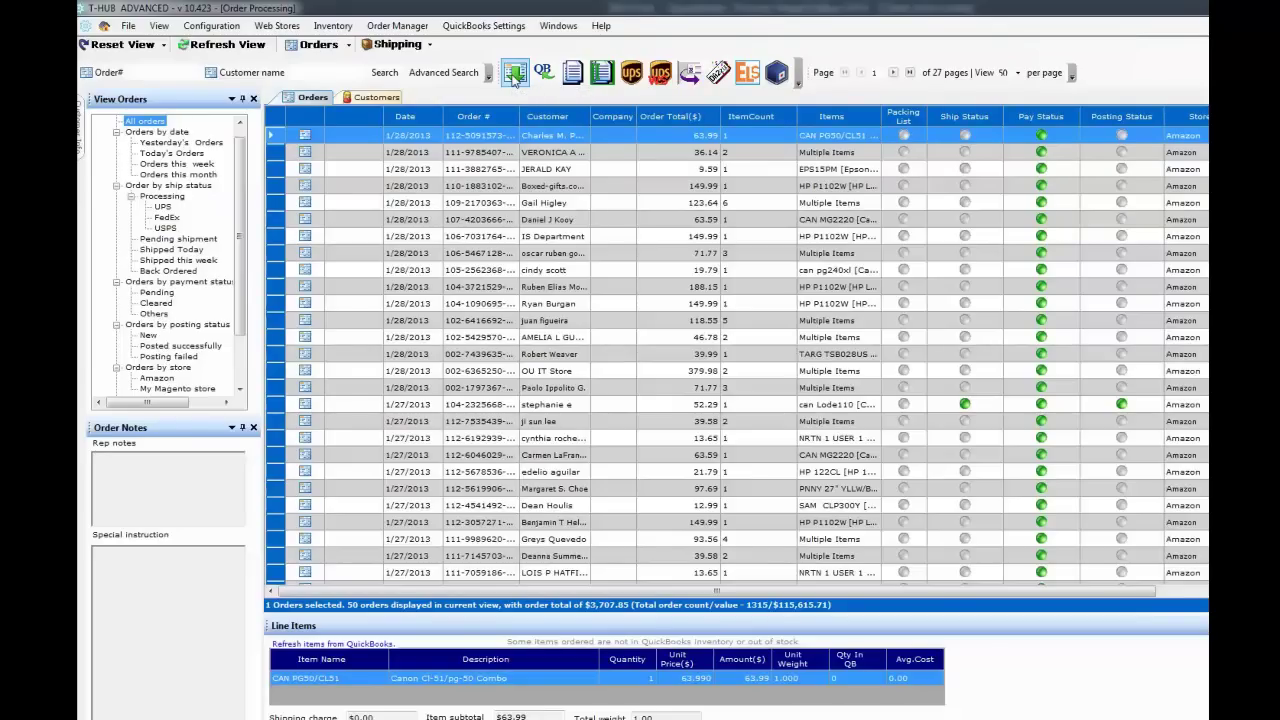
left_click(557, 169, "shift")
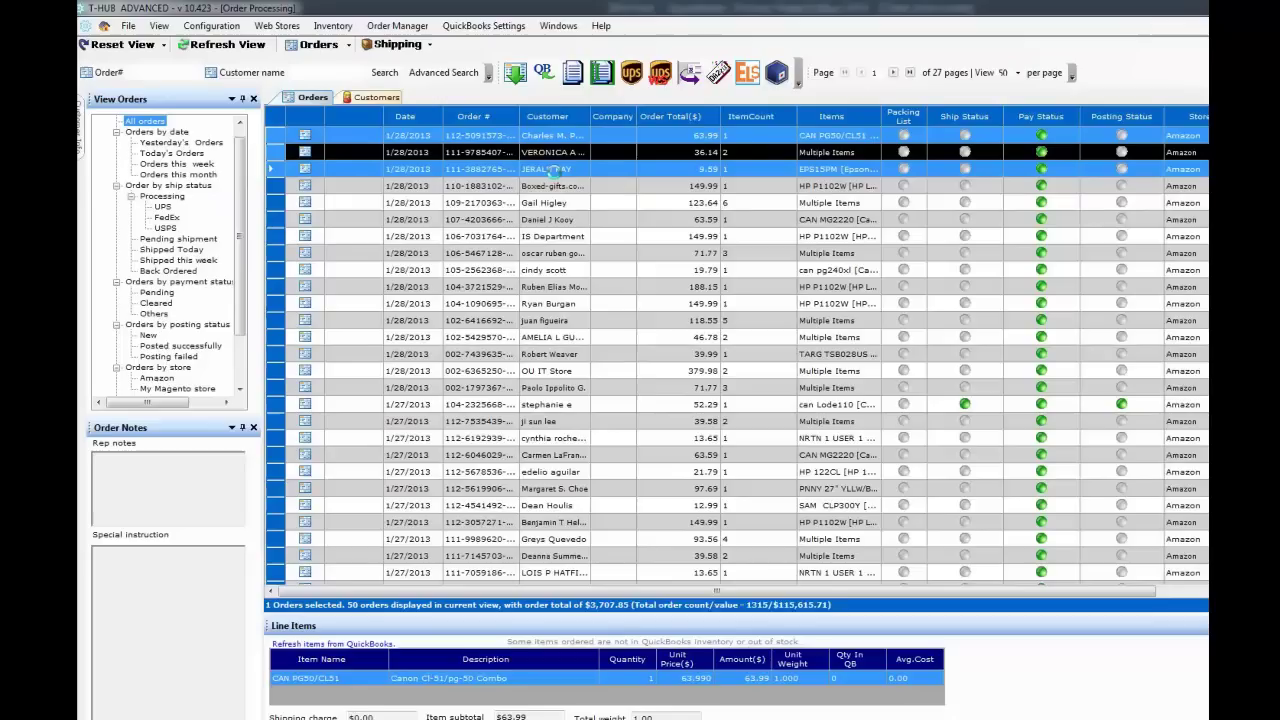
left_click(548, 78)
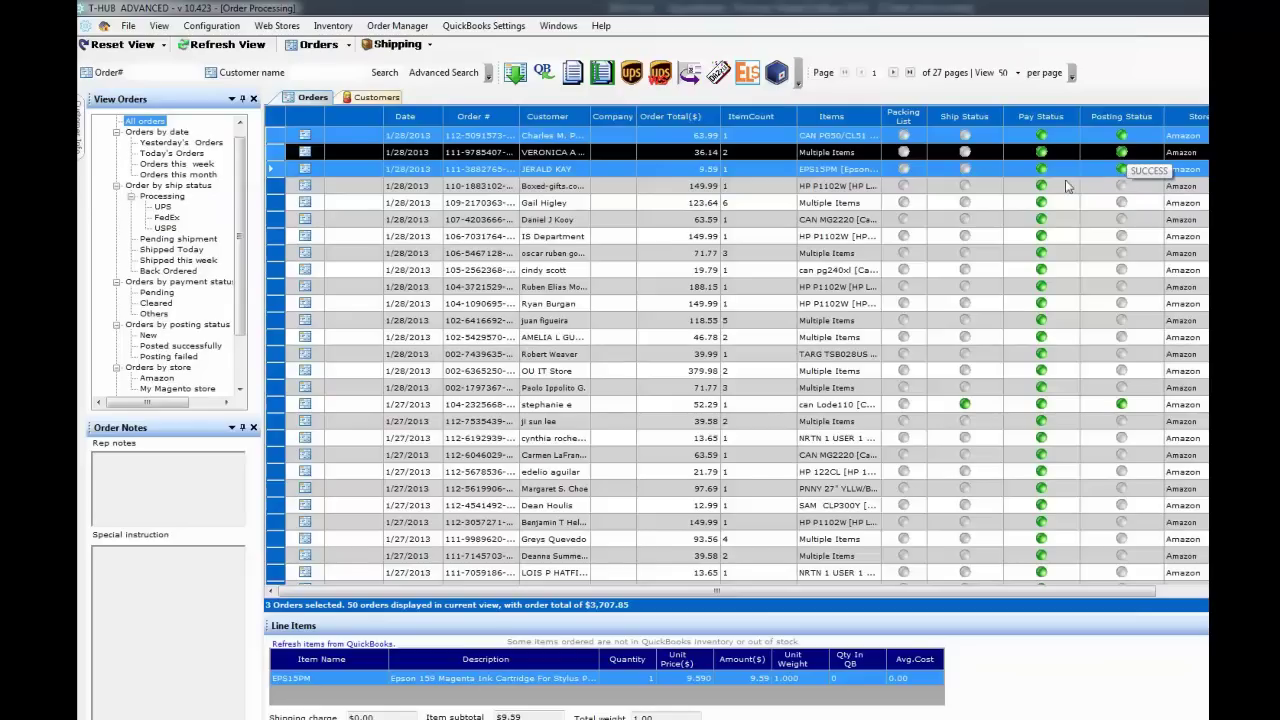
left_click(566, 186)
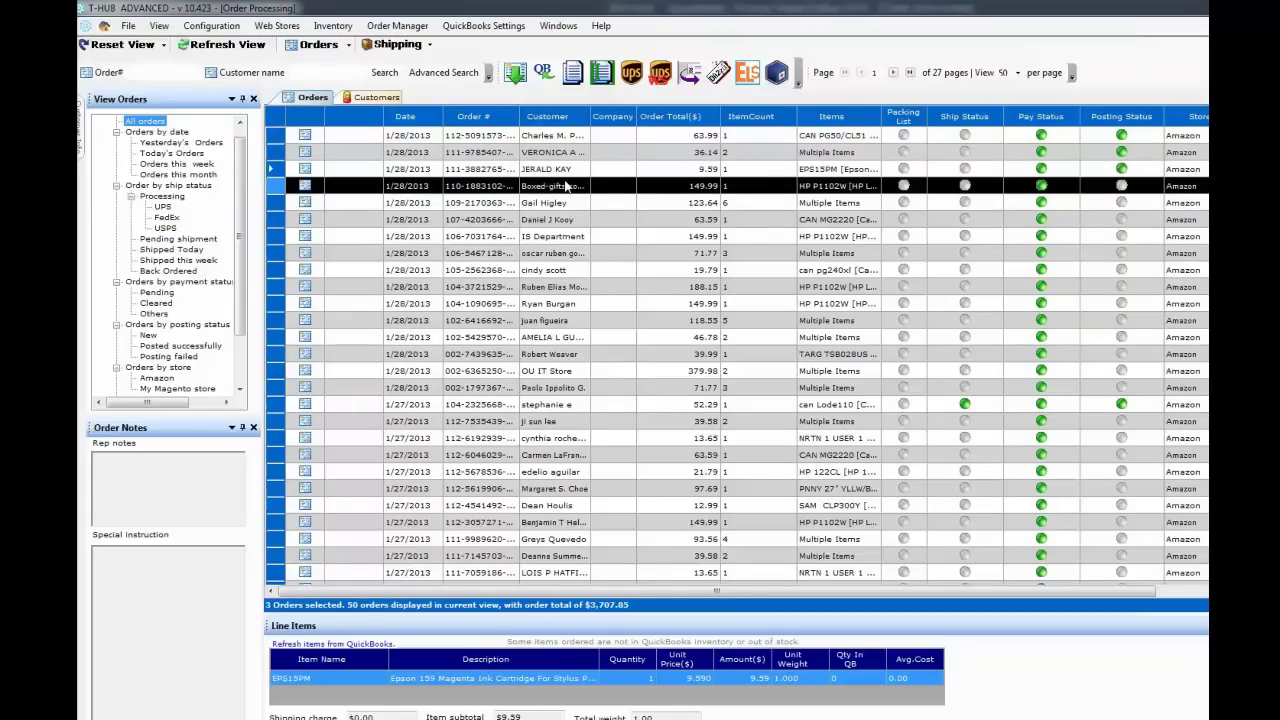
Open the store preferences and review the QuickBooks transaction type and the standard customer settings.
left_click(276, 28)
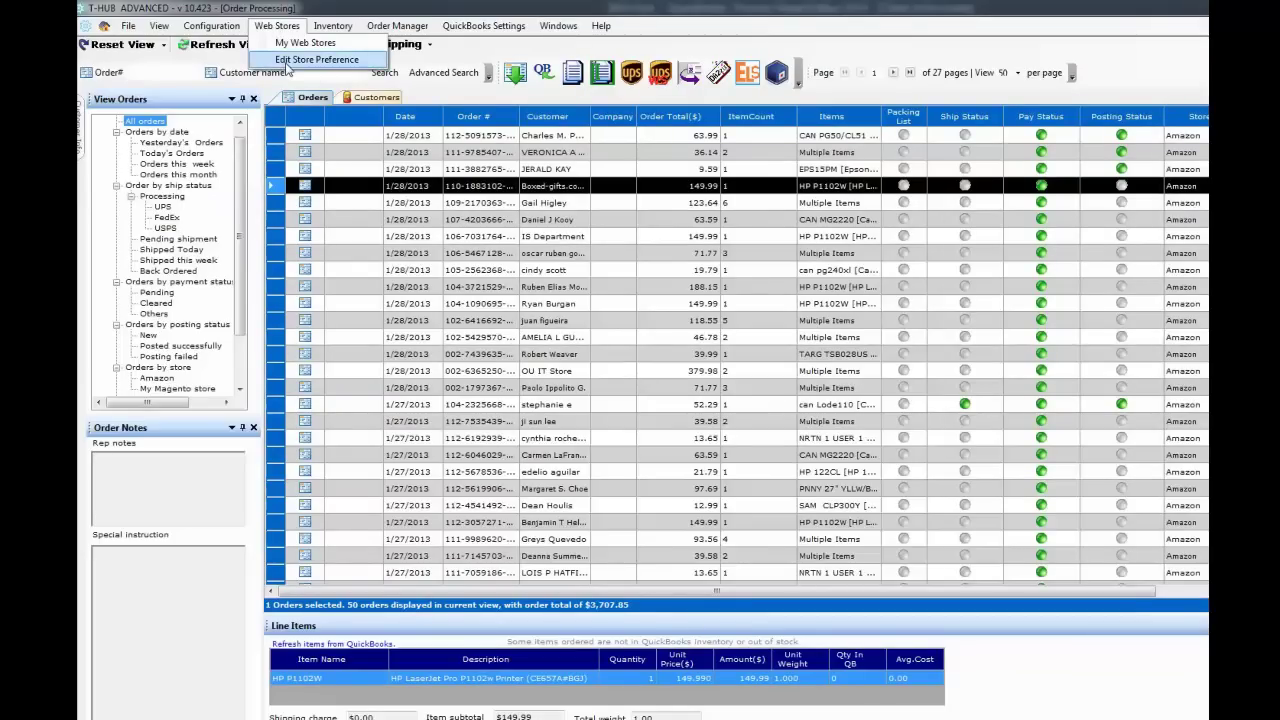
left_click(288, 72)
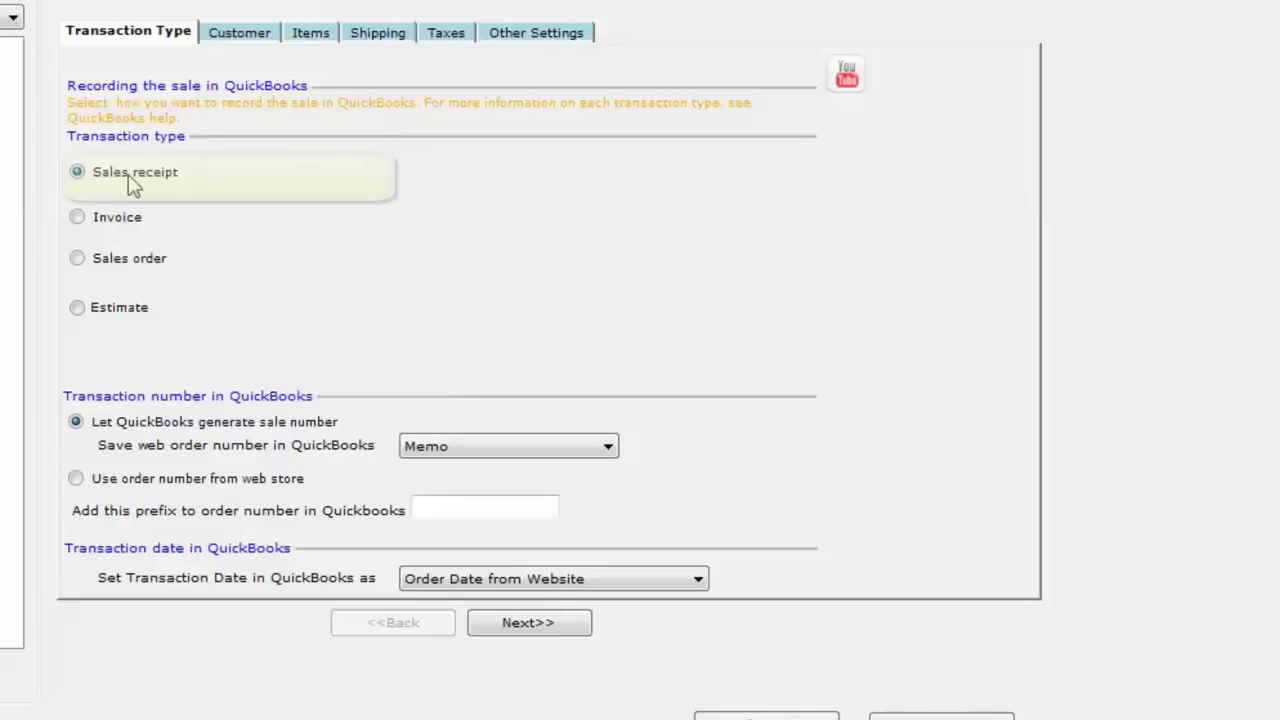
left_click(541, 628)
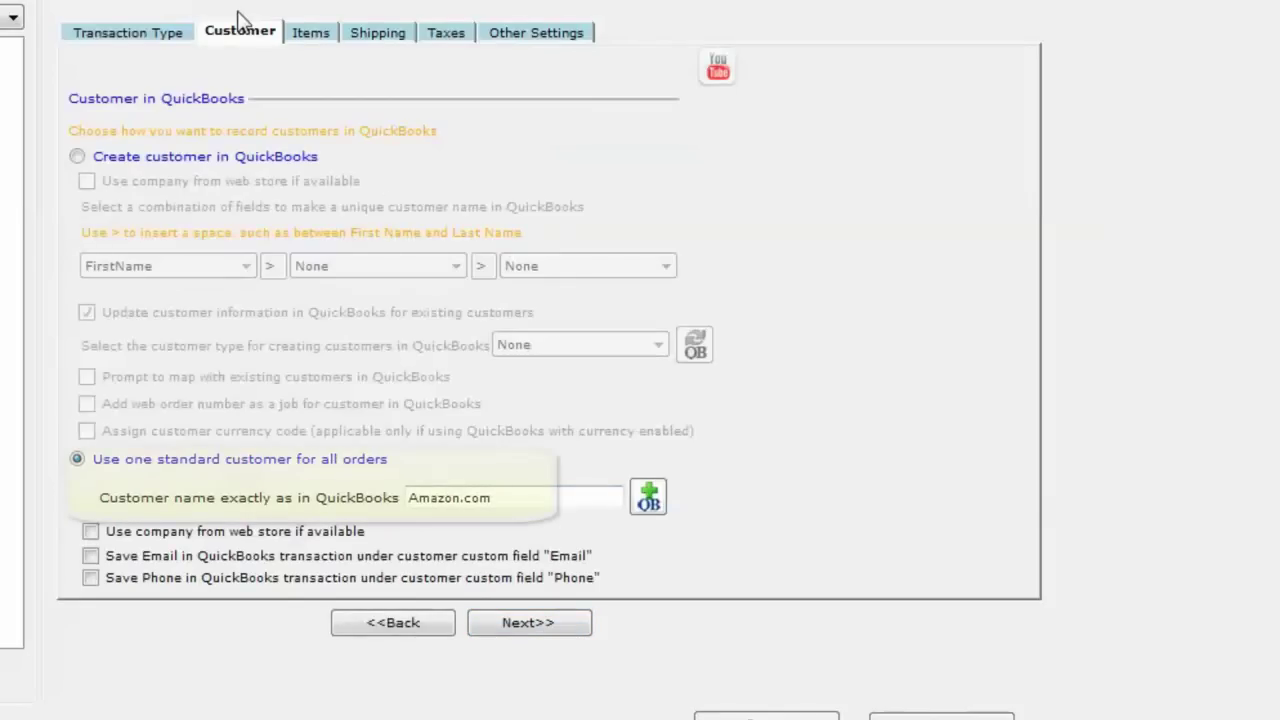
double_click(553, 496)
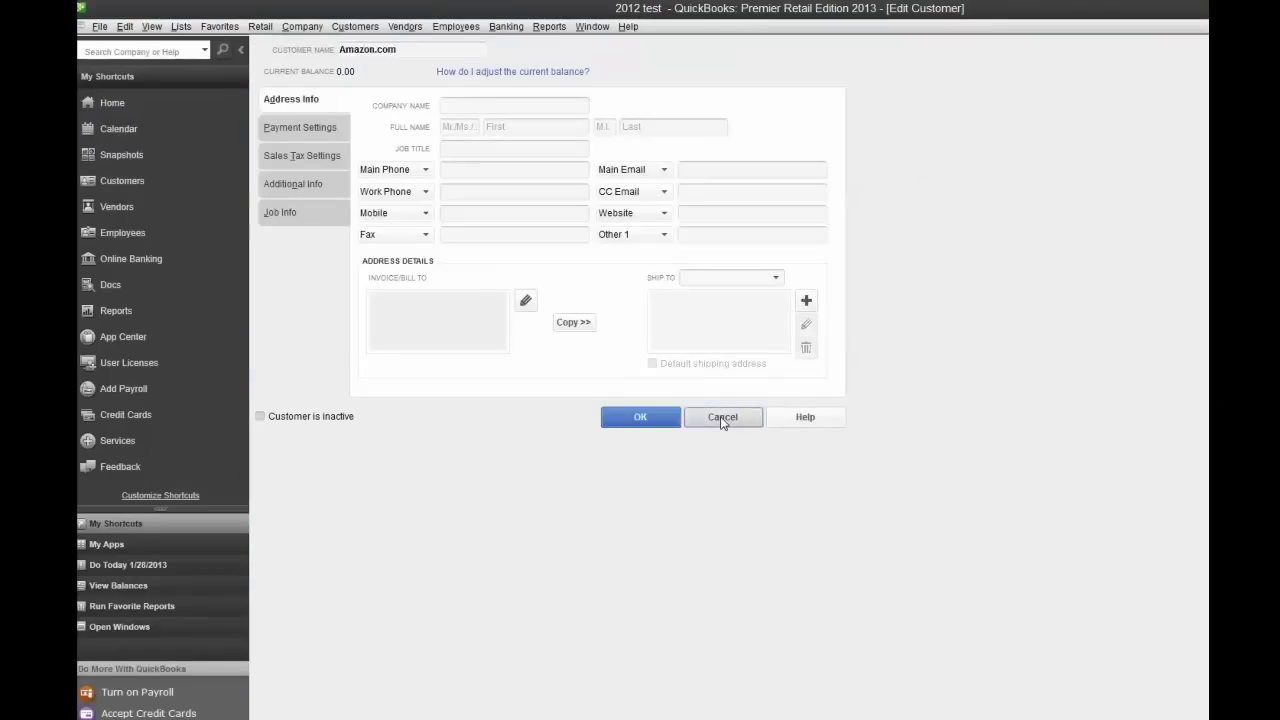
In QuickBooks, leave the Amazon.com customer record without saving and look over the sales receipts posted under that customer.
left_click(723, 420)
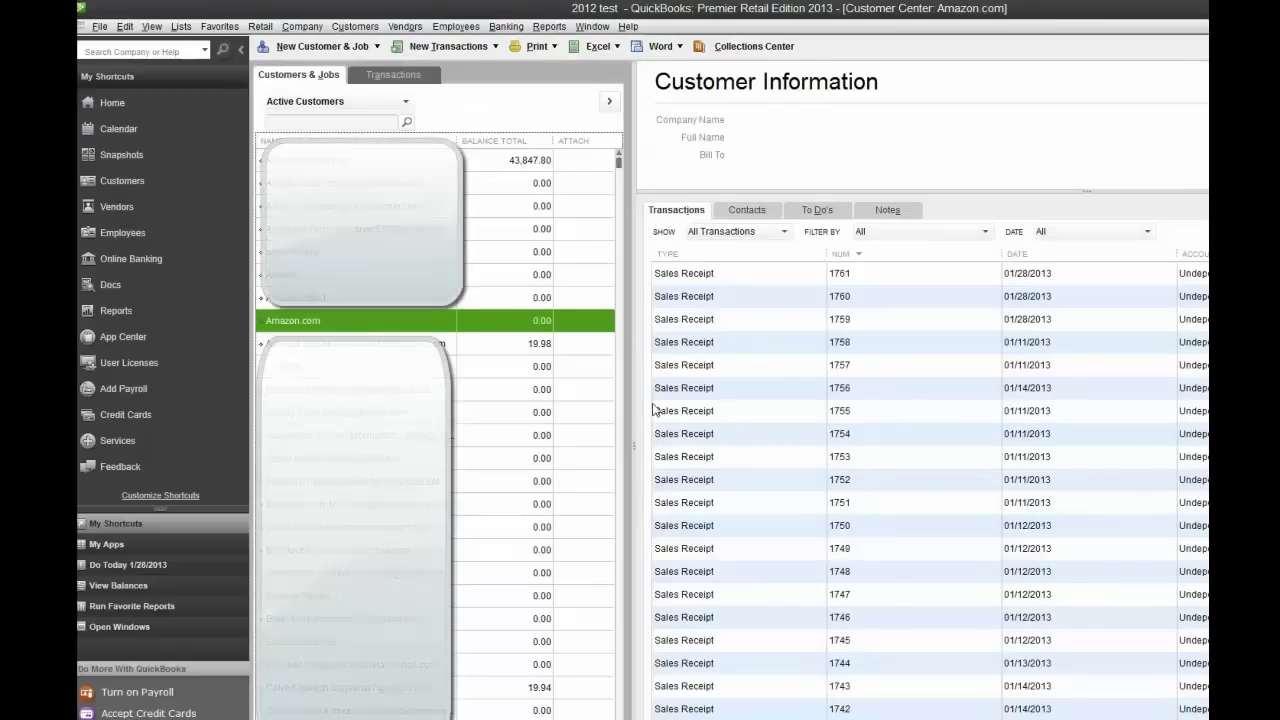
left_click(693, 302)
left_click(688, 350)
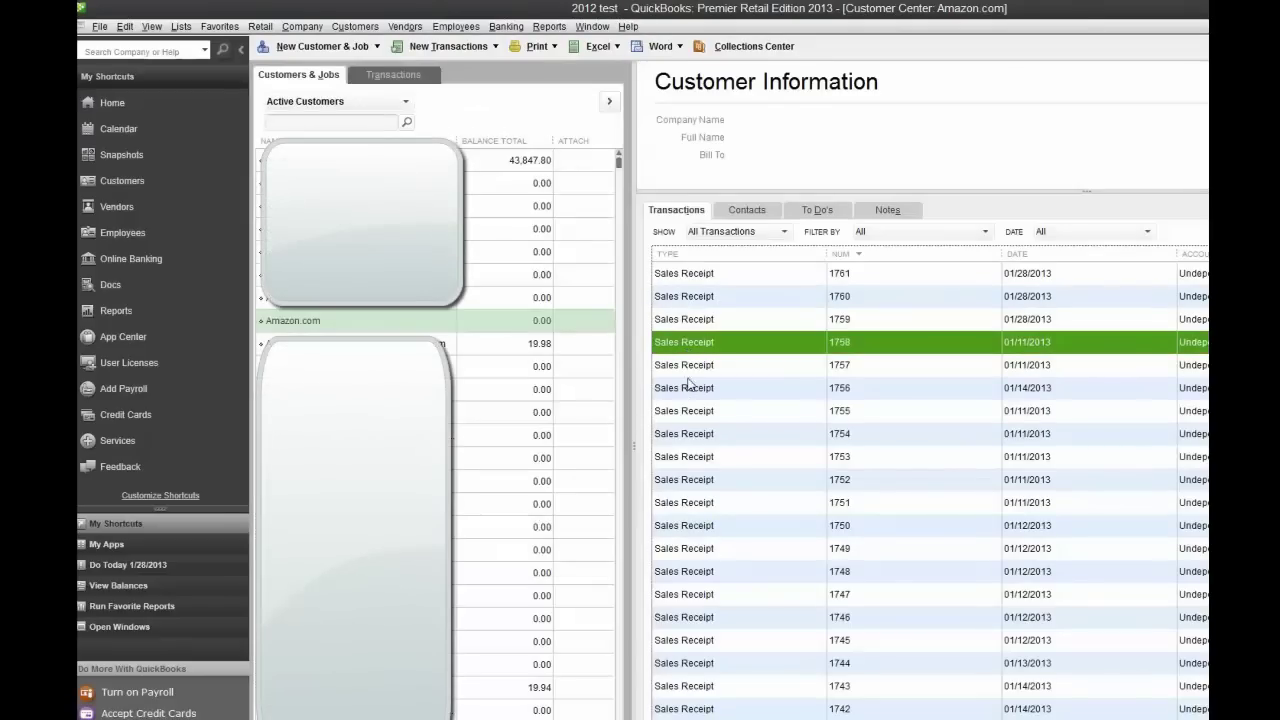
left_click(689, 389)
left_click(306, 325)
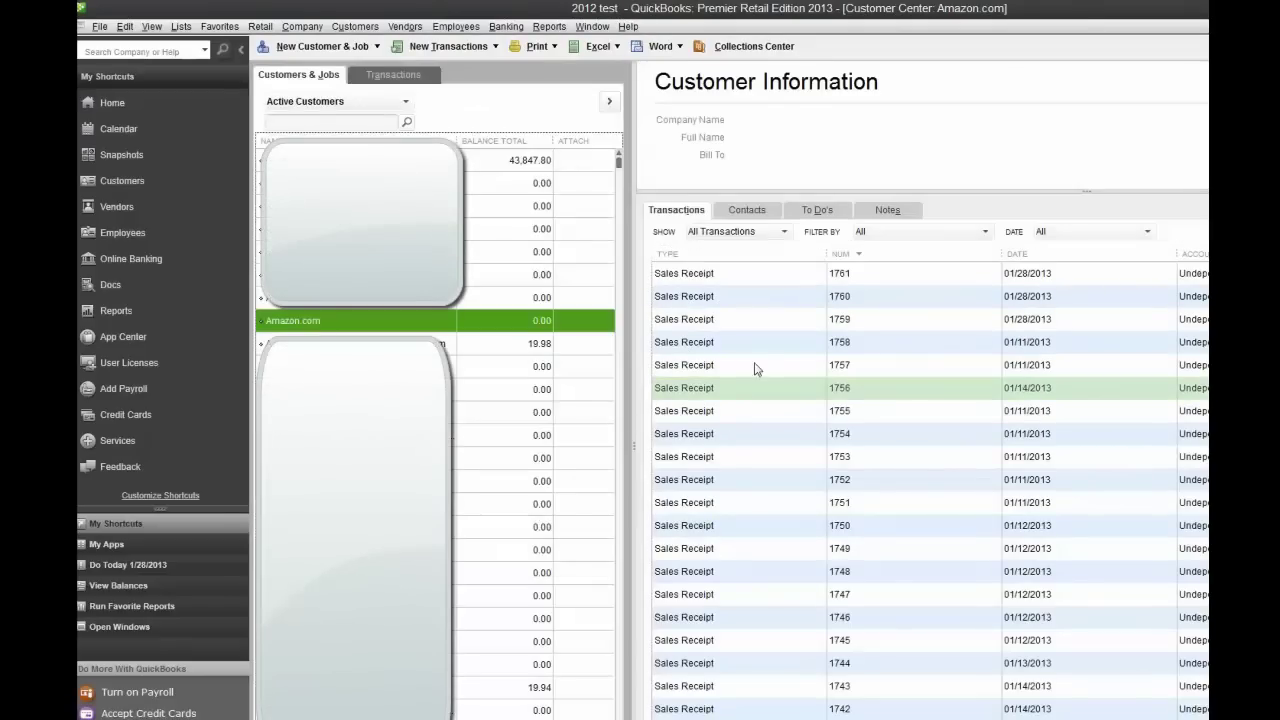
left_click(749, 433)
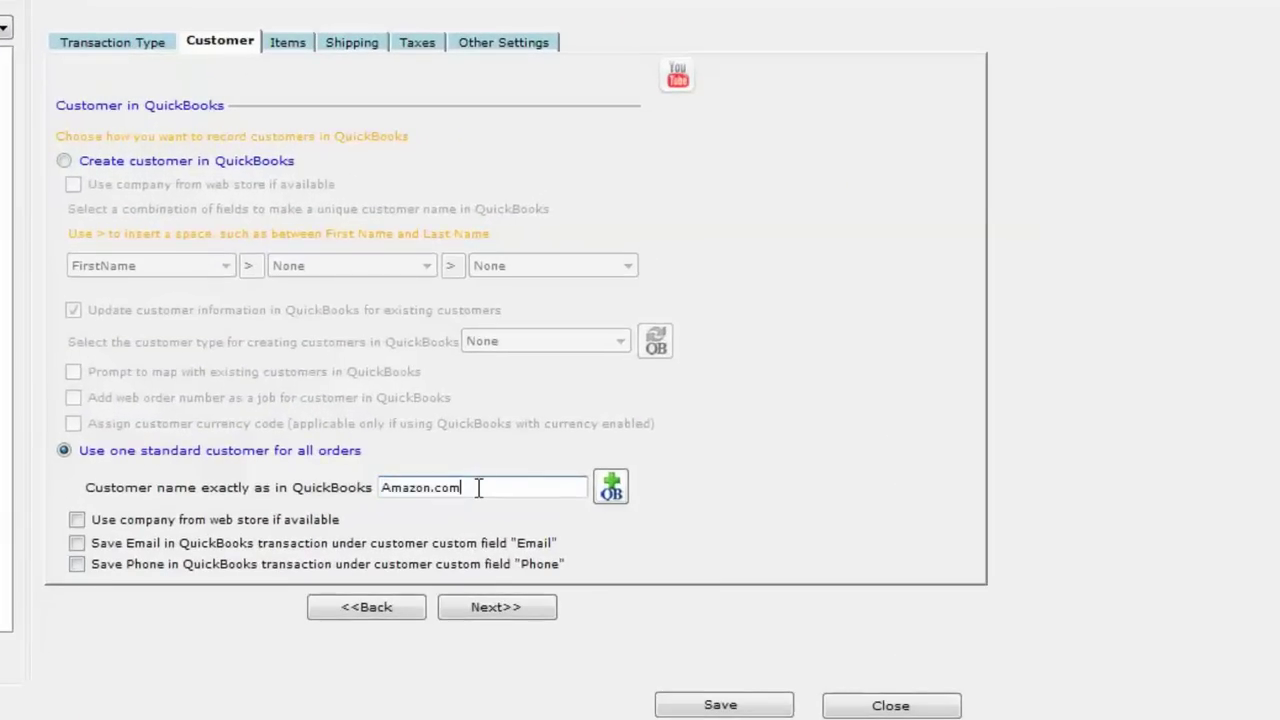
Back in T-HUB, check the standard customer name and examine the Record Channel Fee choices in the other transaction settings.
left_click_drag(479, 488, 320, 490)
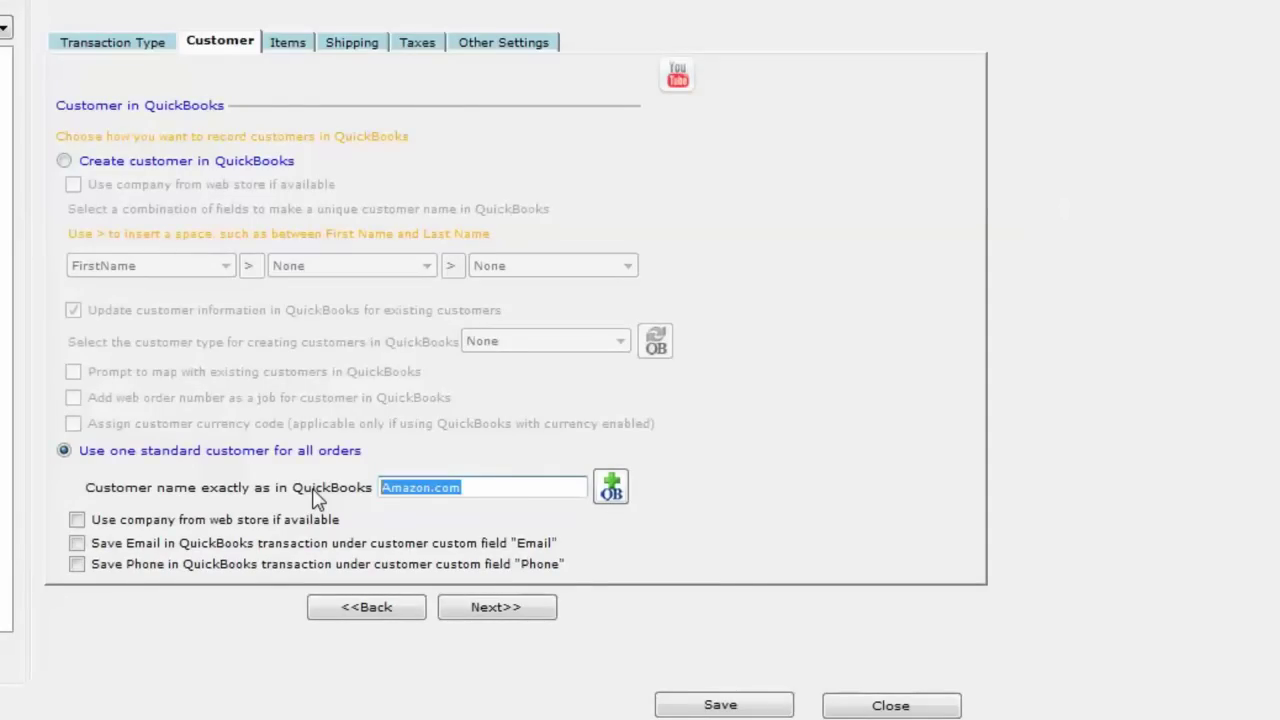
left_click(497, 608)
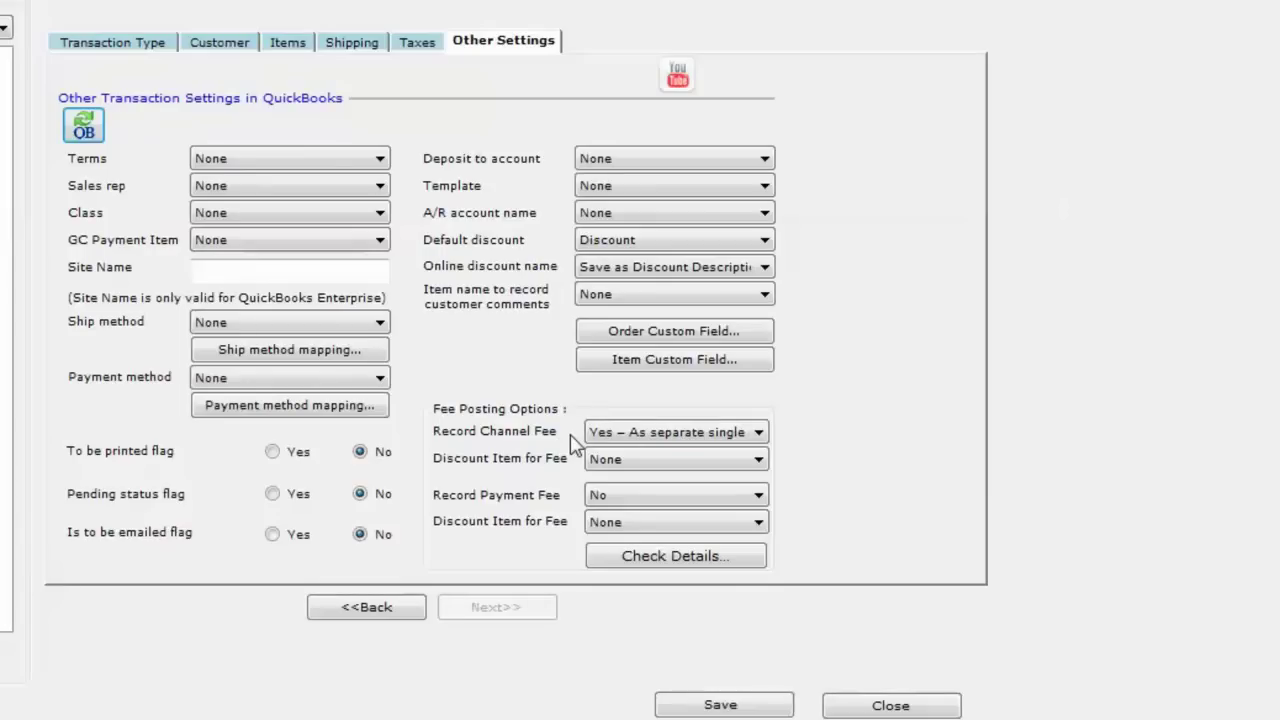
left_click(662, 440)
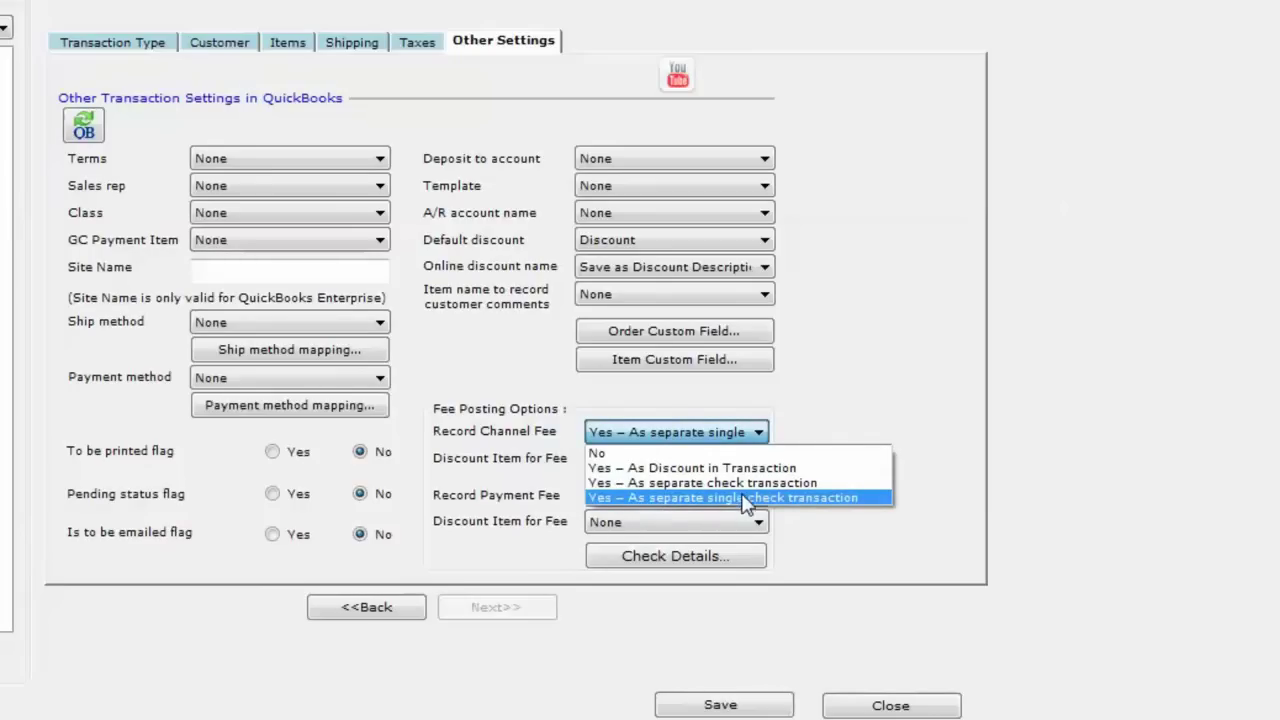
left_click(980, 448)
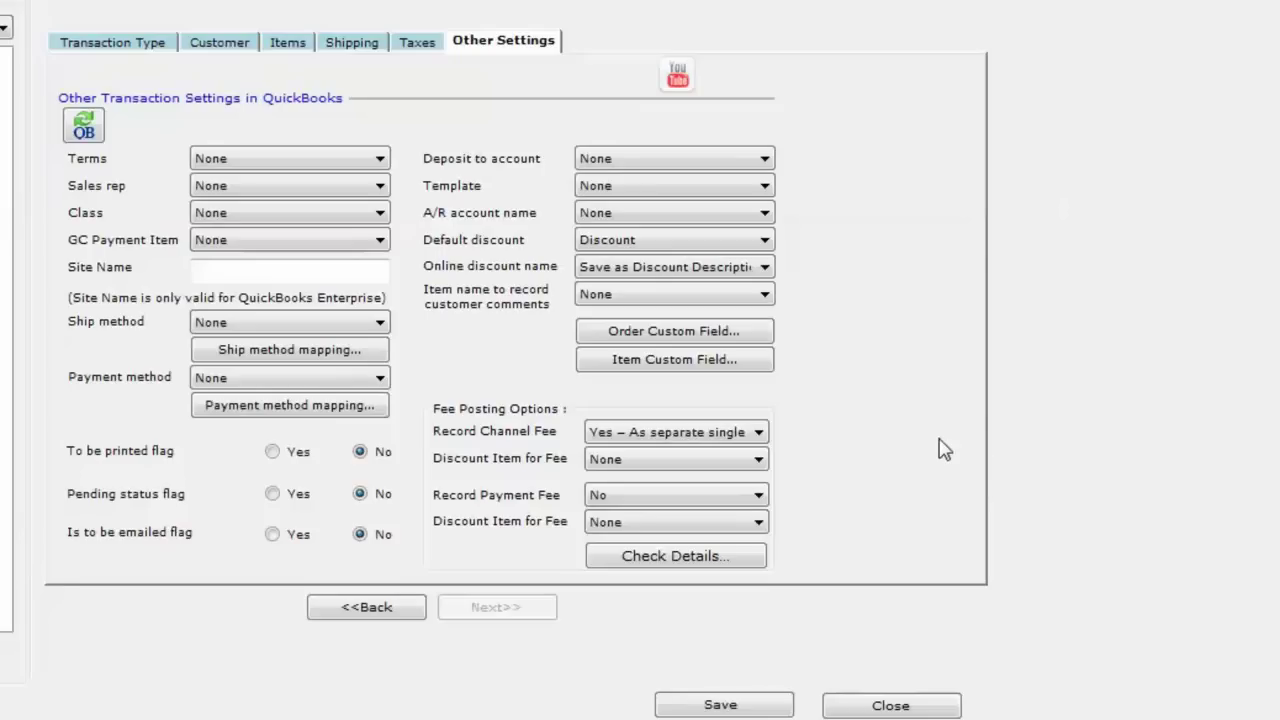
left_click(759, 436)
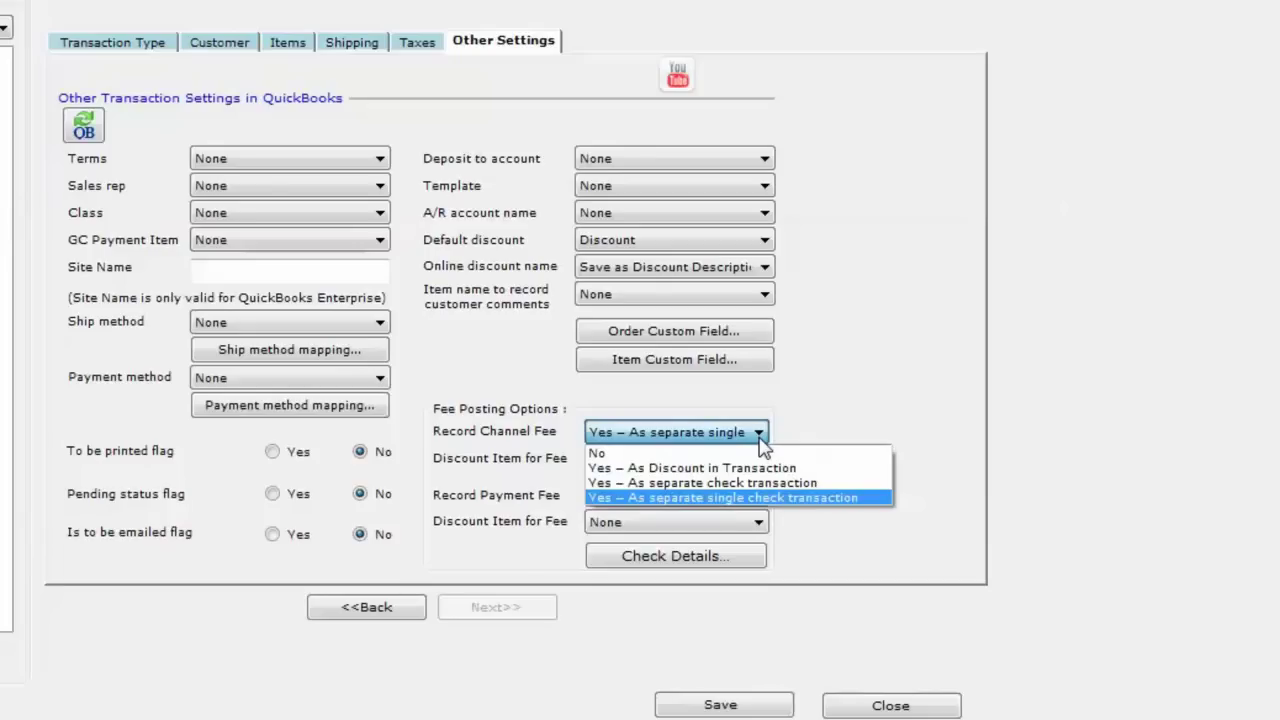
left_click(955, 514)
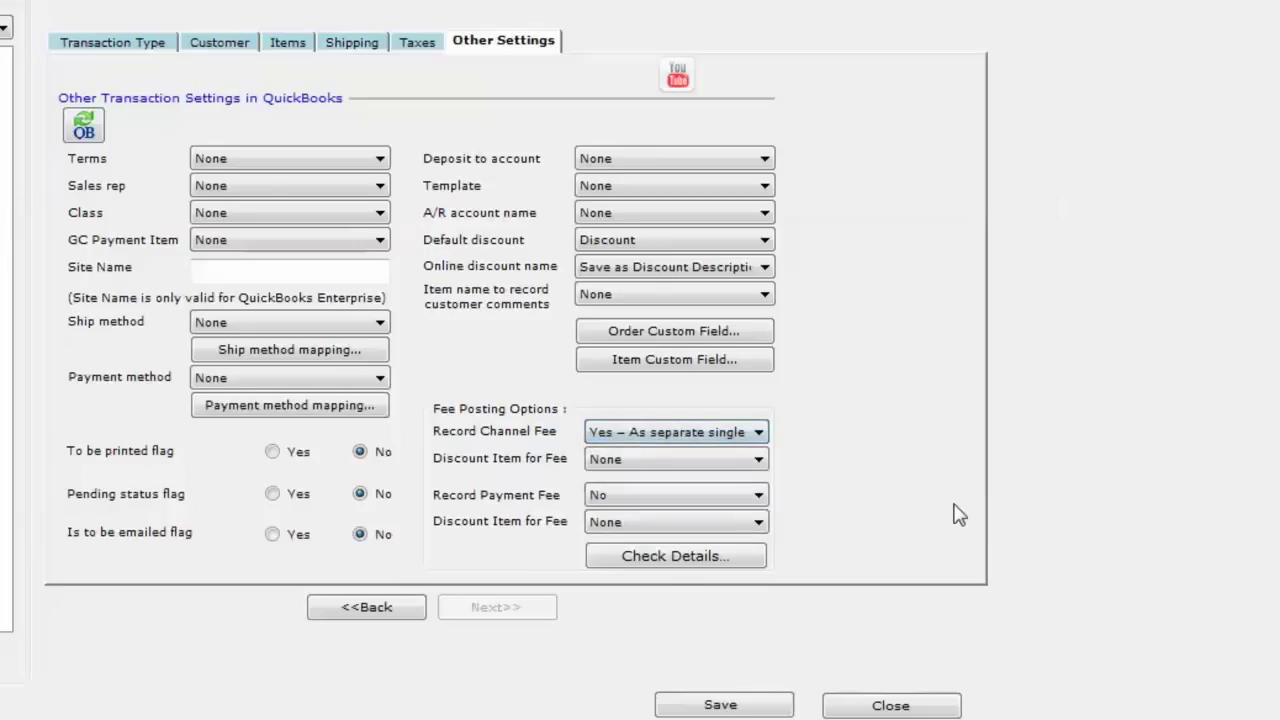
Open the channel fee check details and review the payee name and the available expense accounts.
left_click(666, 558)
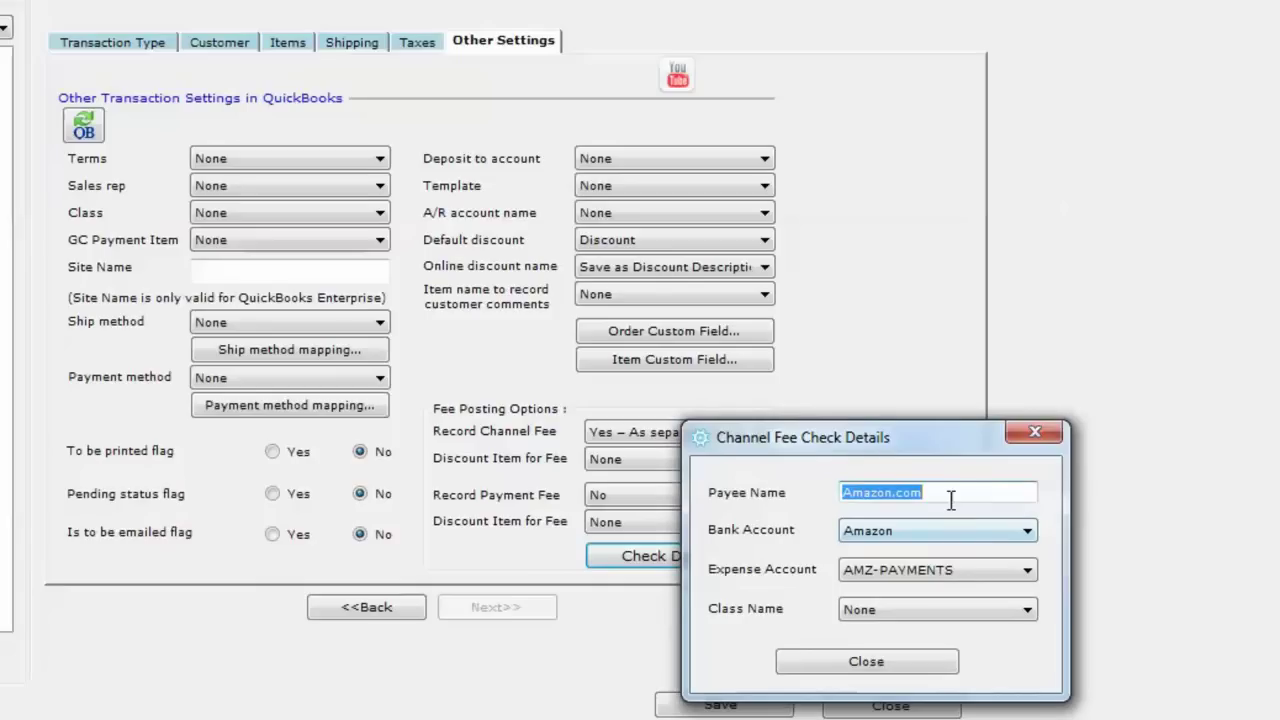
left_click(951, 500)
double_click(971, 489)
left_click(959, 492)
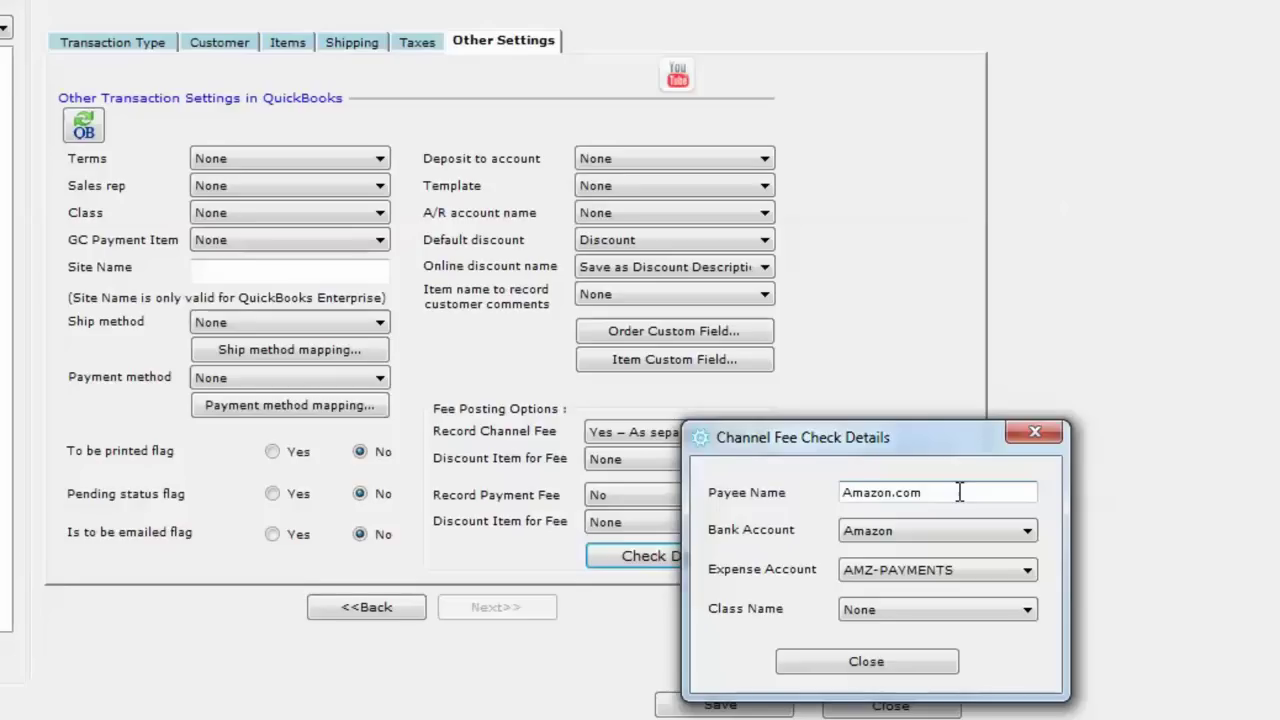
left_click_drag(958, 492, 823, 514)
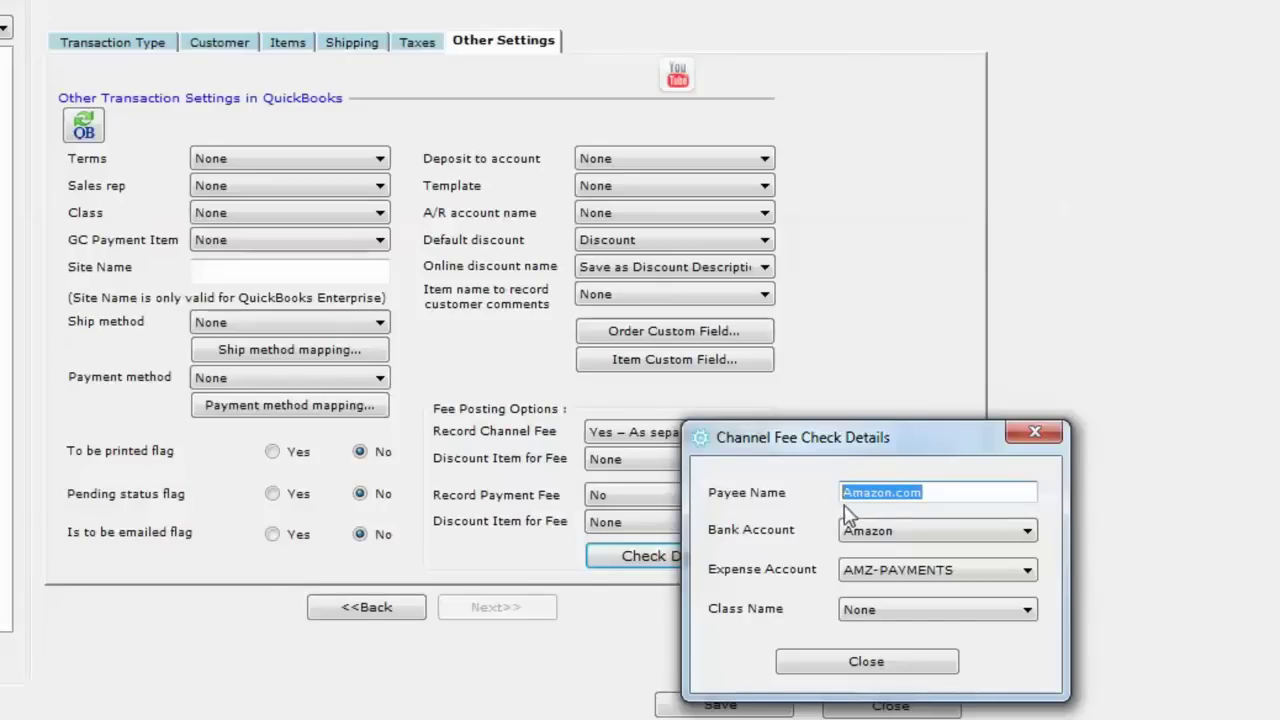
left_click(920, 570)
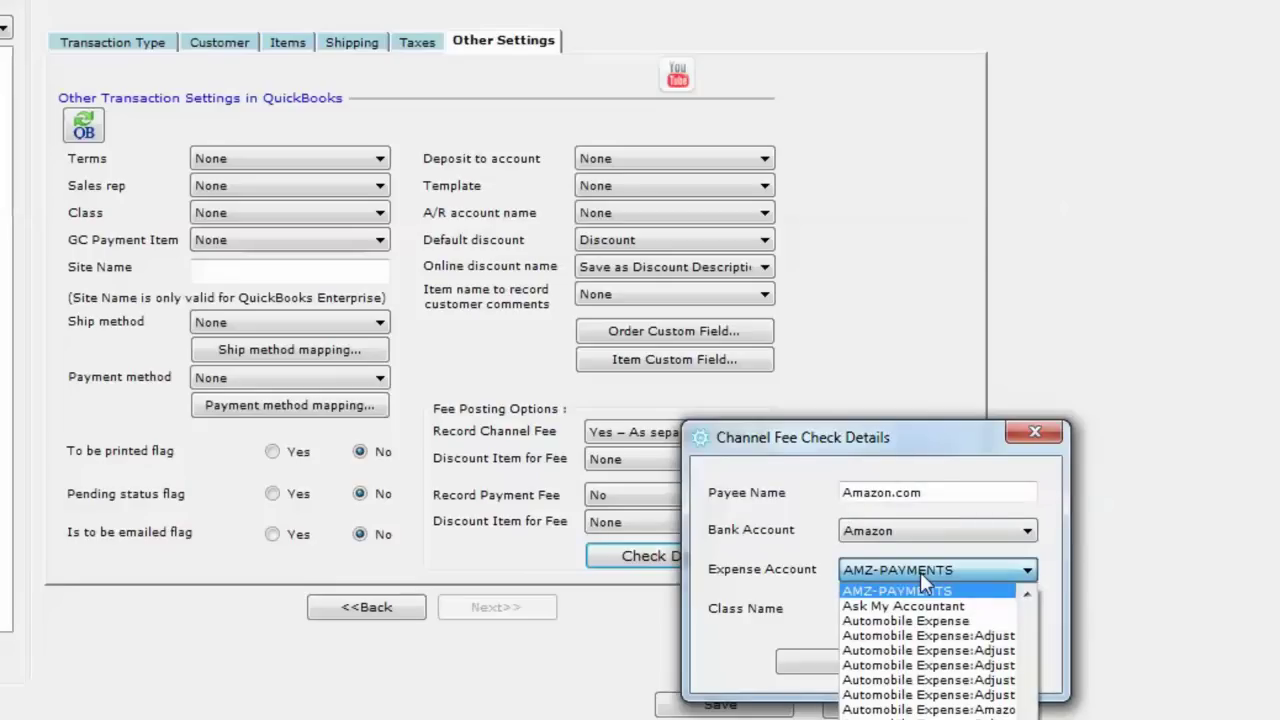
left_click(920, 572)
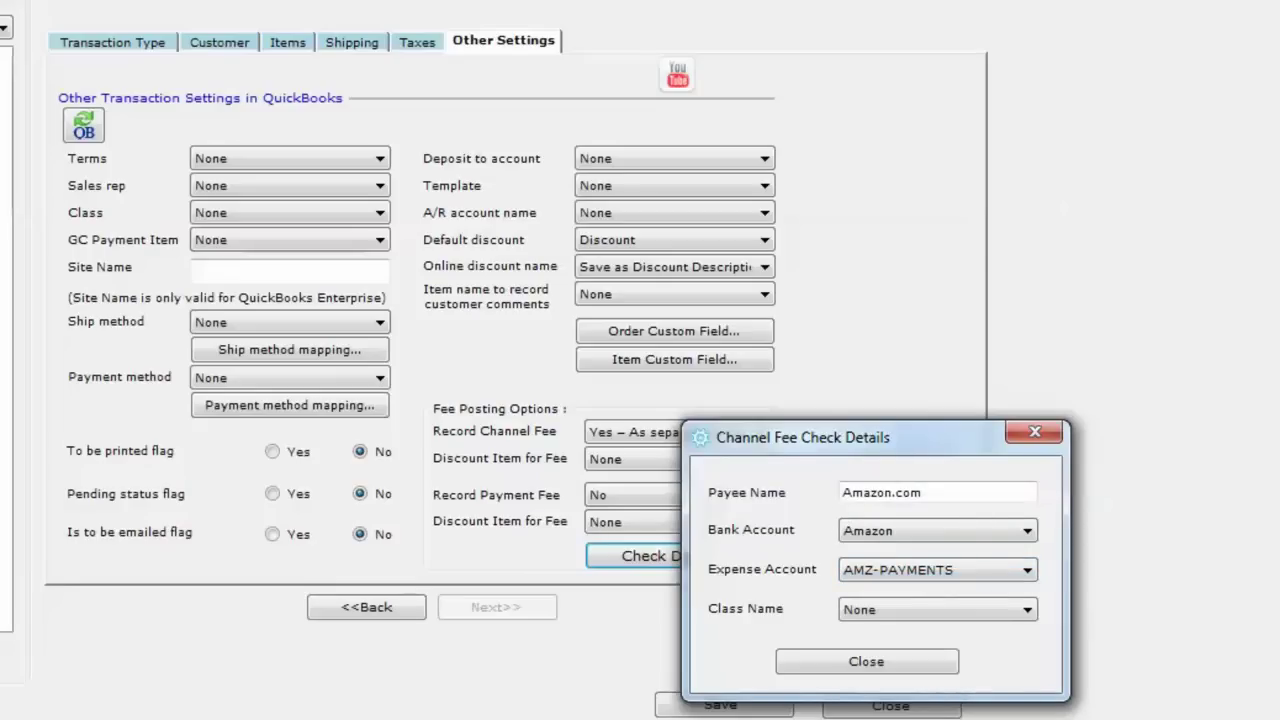
left_click(900, 570)
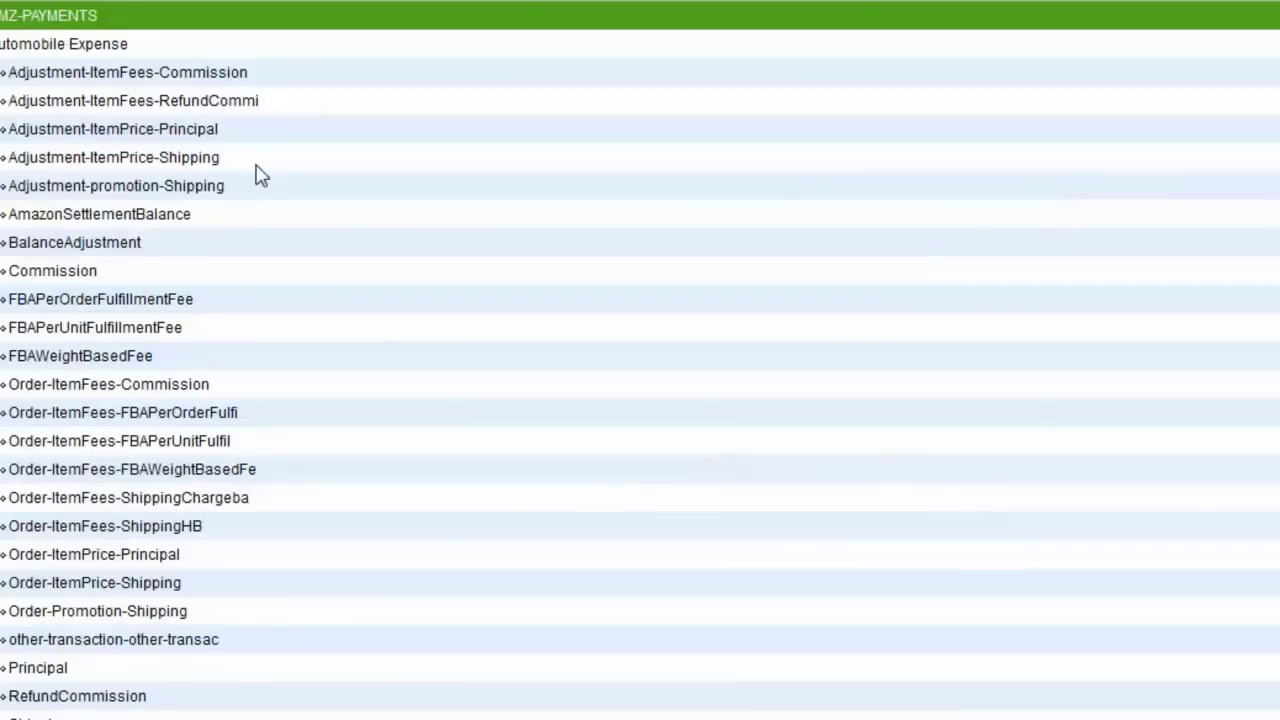
In QuickBooks, open the AMZ-PAYMENTS account for editing to check its name, and compare it with T-HUB's channel fee expense account.
right_click(28, 16)
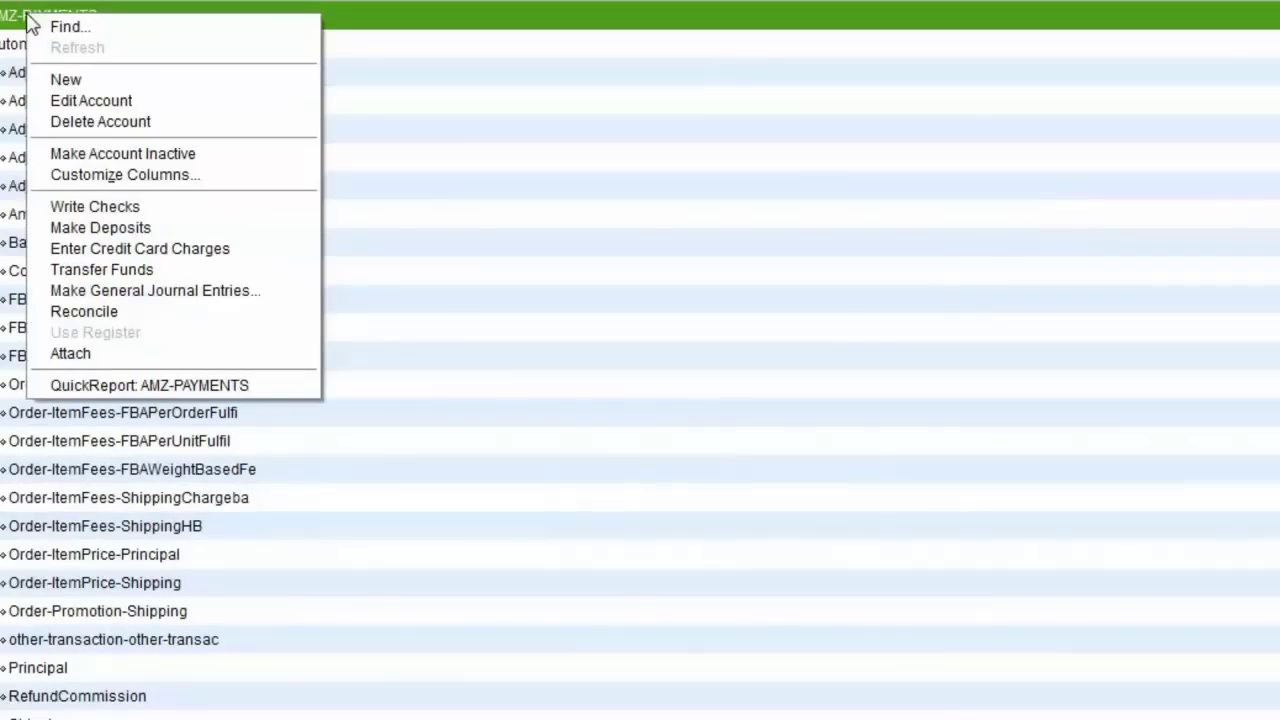
left_click(62, 101)
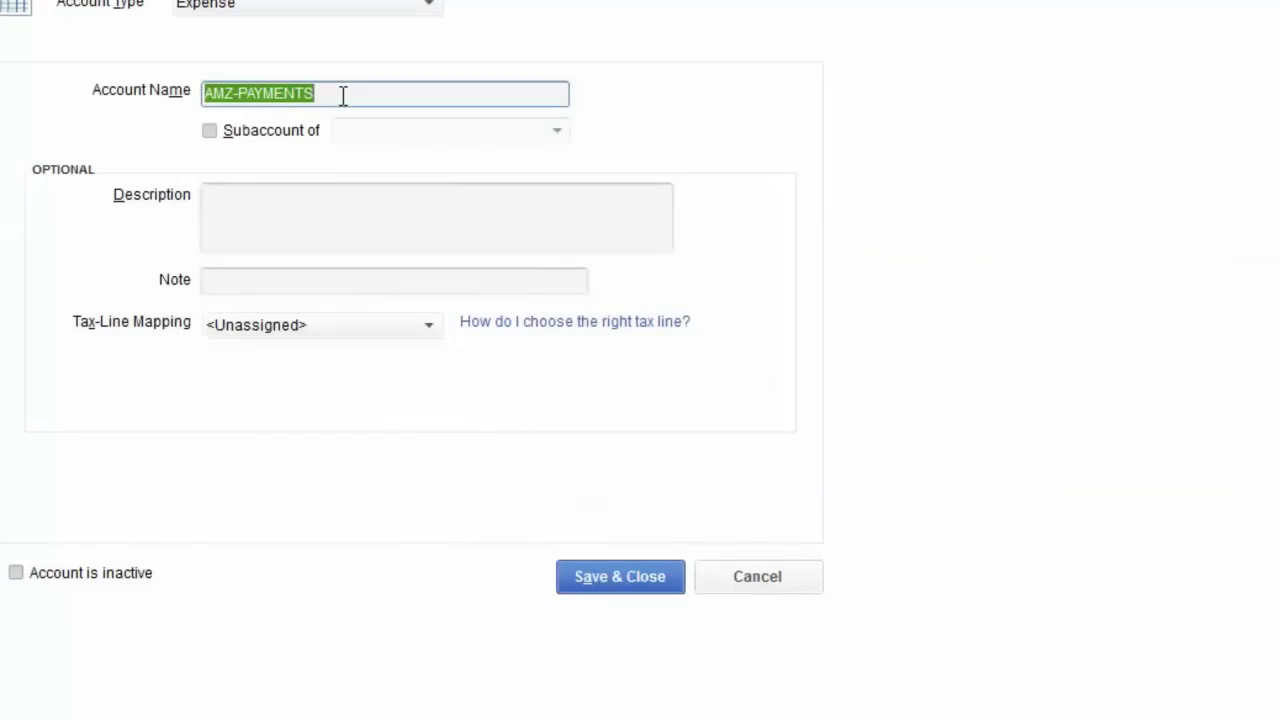
left_click_drag(340, 94, 117, 80)
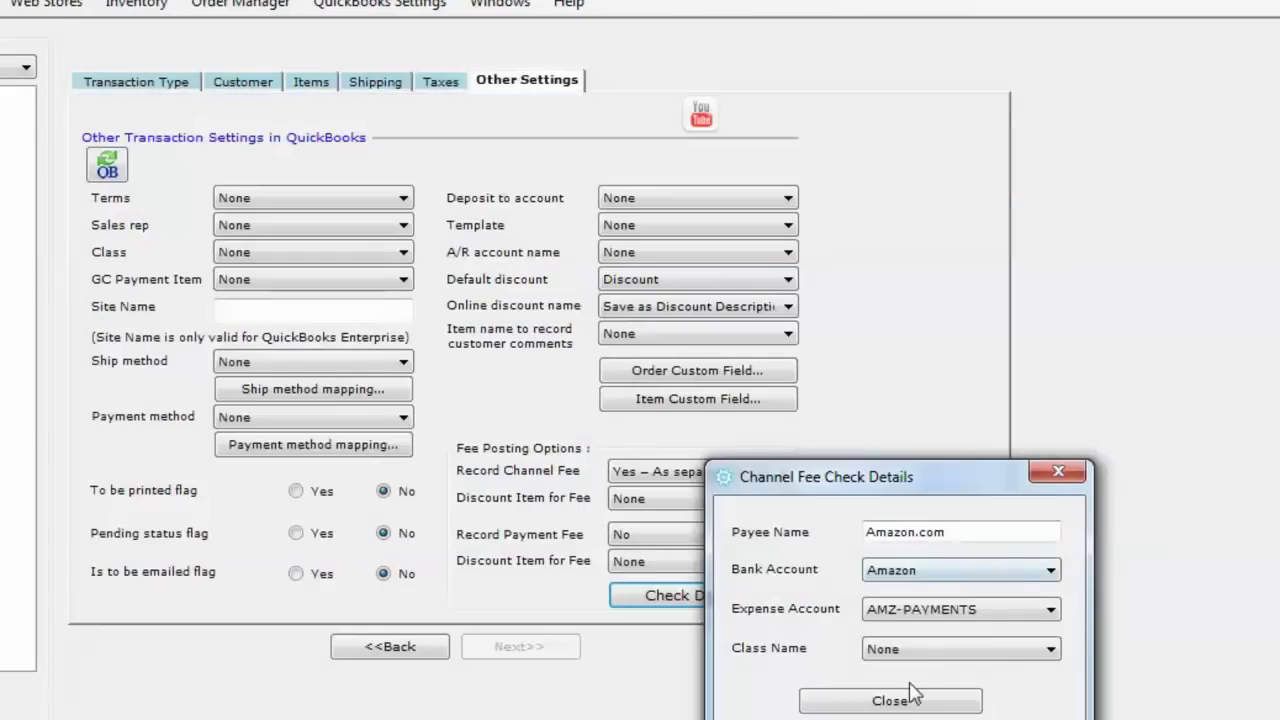
left_click(922, 614)
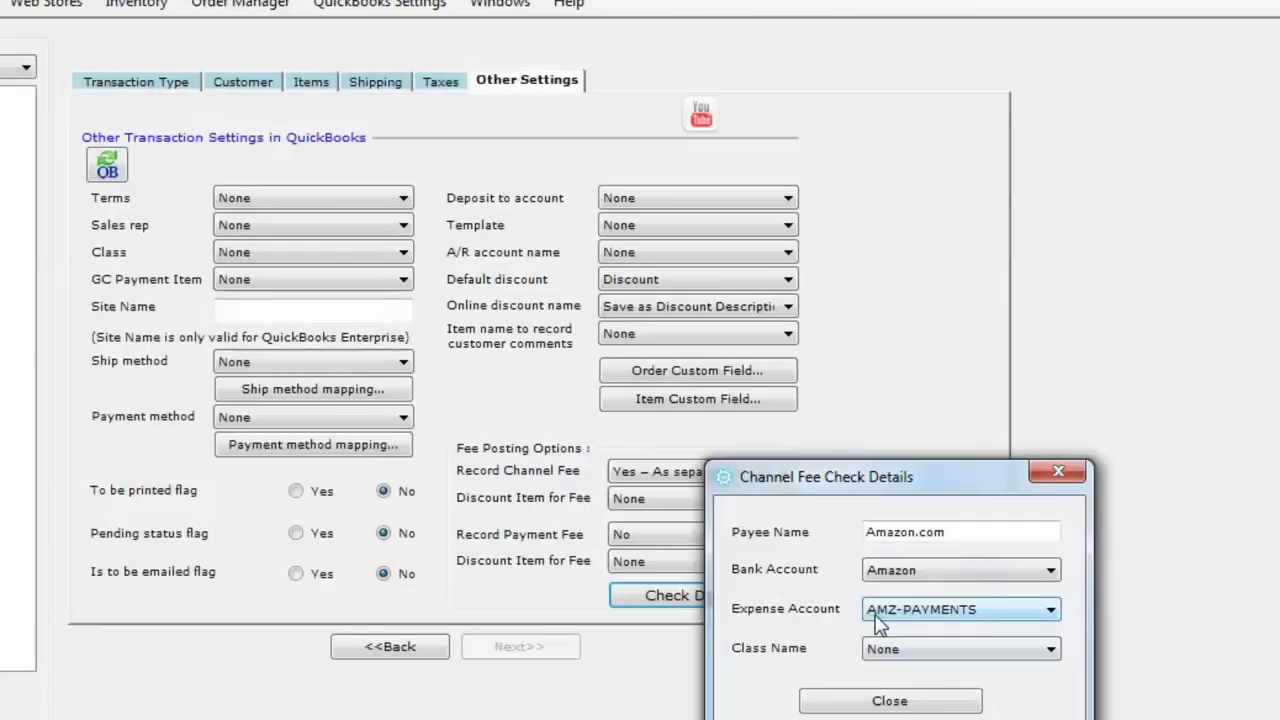
Back in T-HUB, close the channel fee check details, save the Amazon store preferences and leave the QuickBooks settings.
left_click(920, 702)
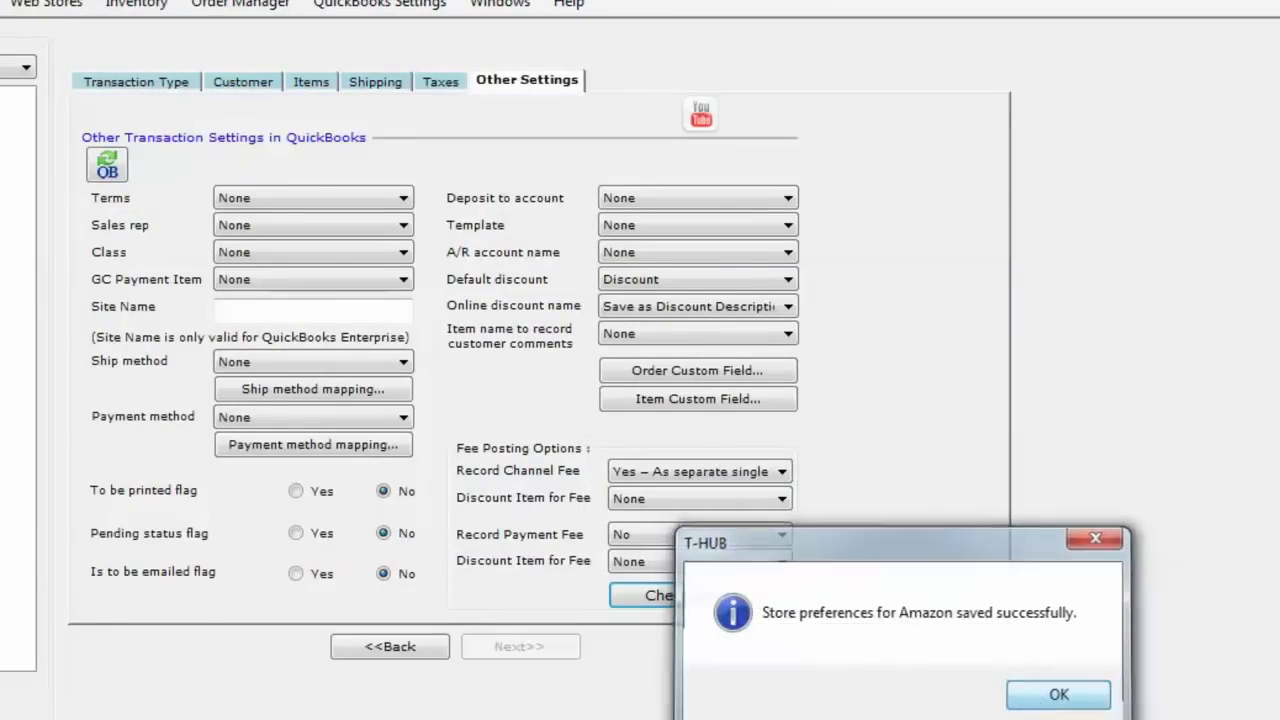
left_click(1058, 694)
left_click(918, 719)
left_click(908, 696)
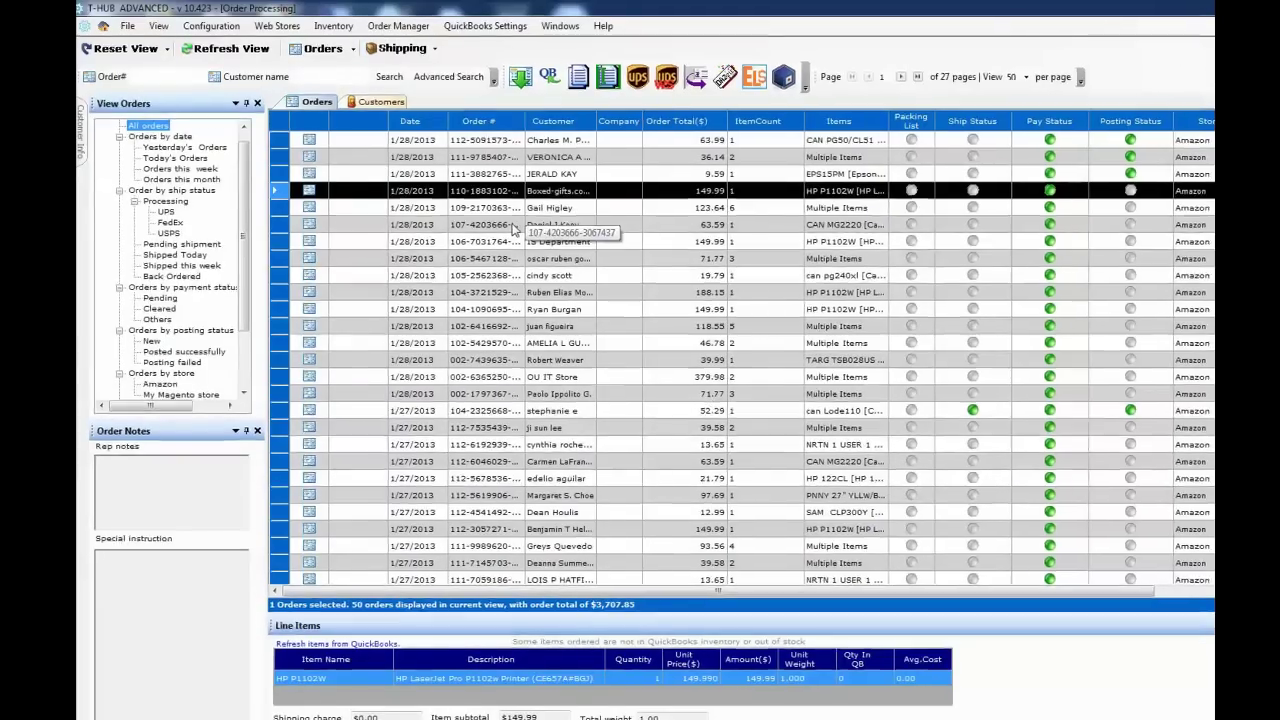
Open the Amazon Settlement Reports and download the settlement reports with start date 01/24/2013.
left_click(355, 51)
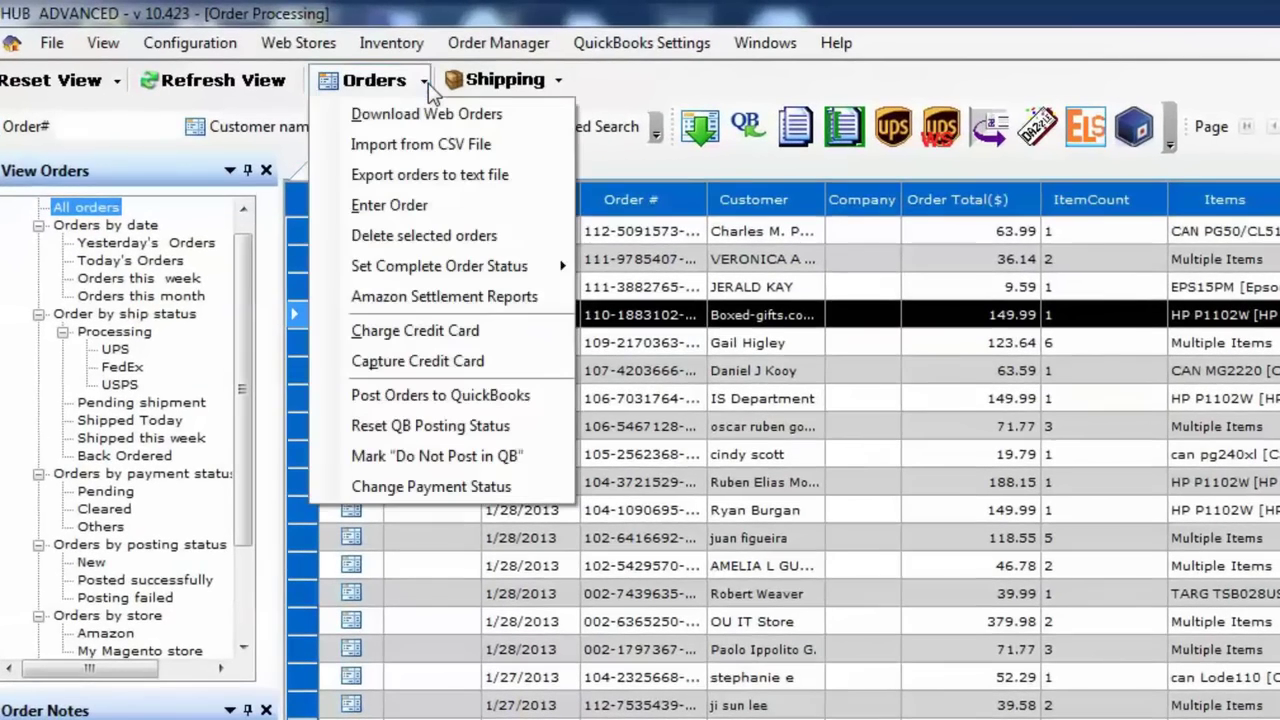
left_click(549, 306)
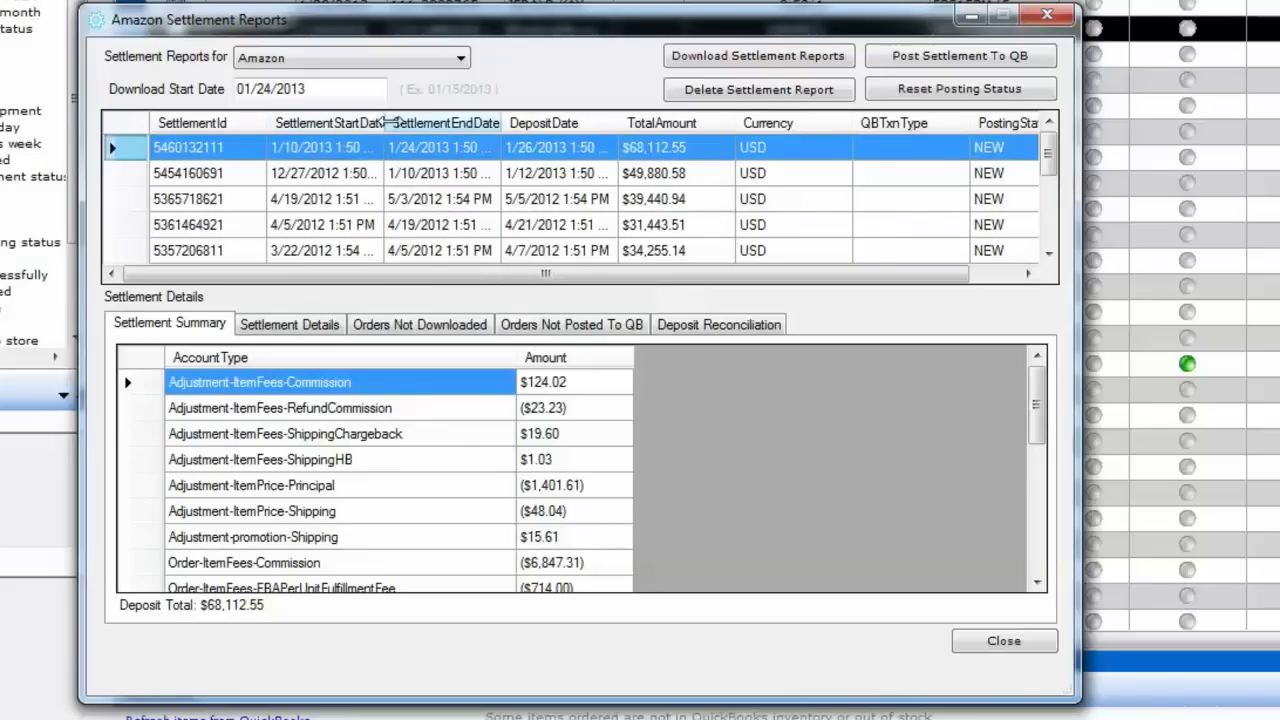
left_click_drag(386, 123, 404, 128)
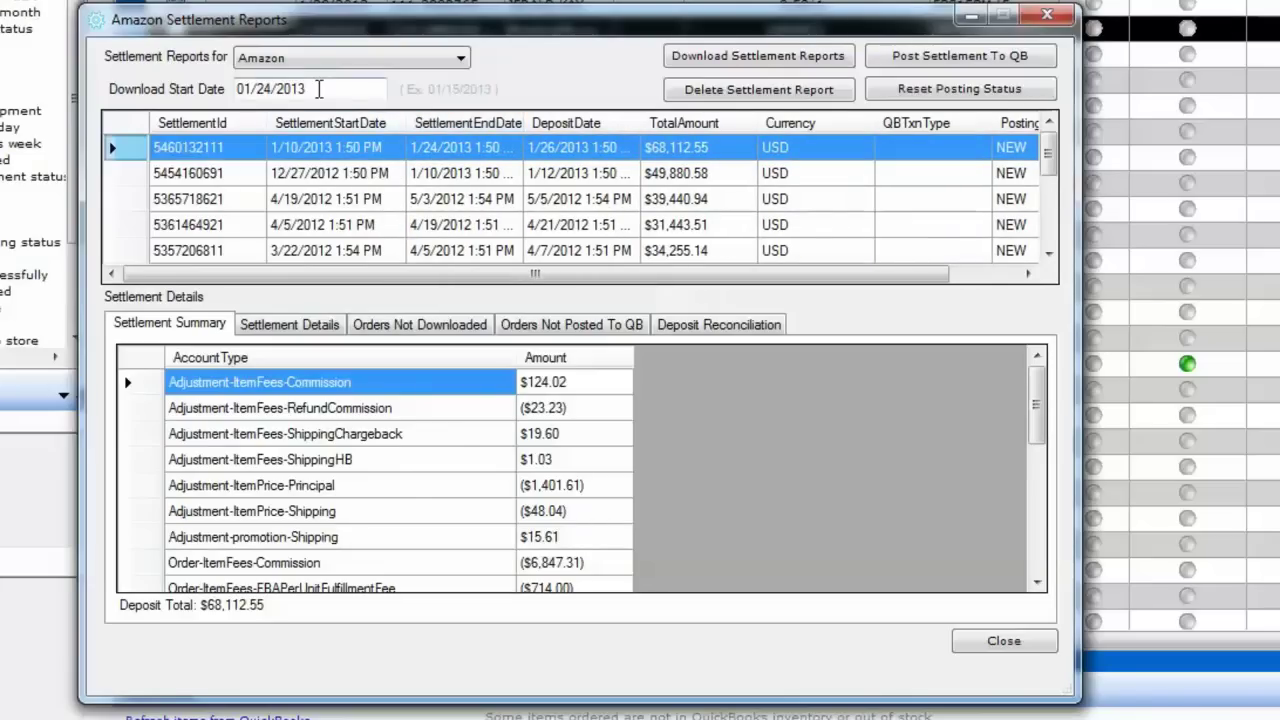
double_click(331, 88)
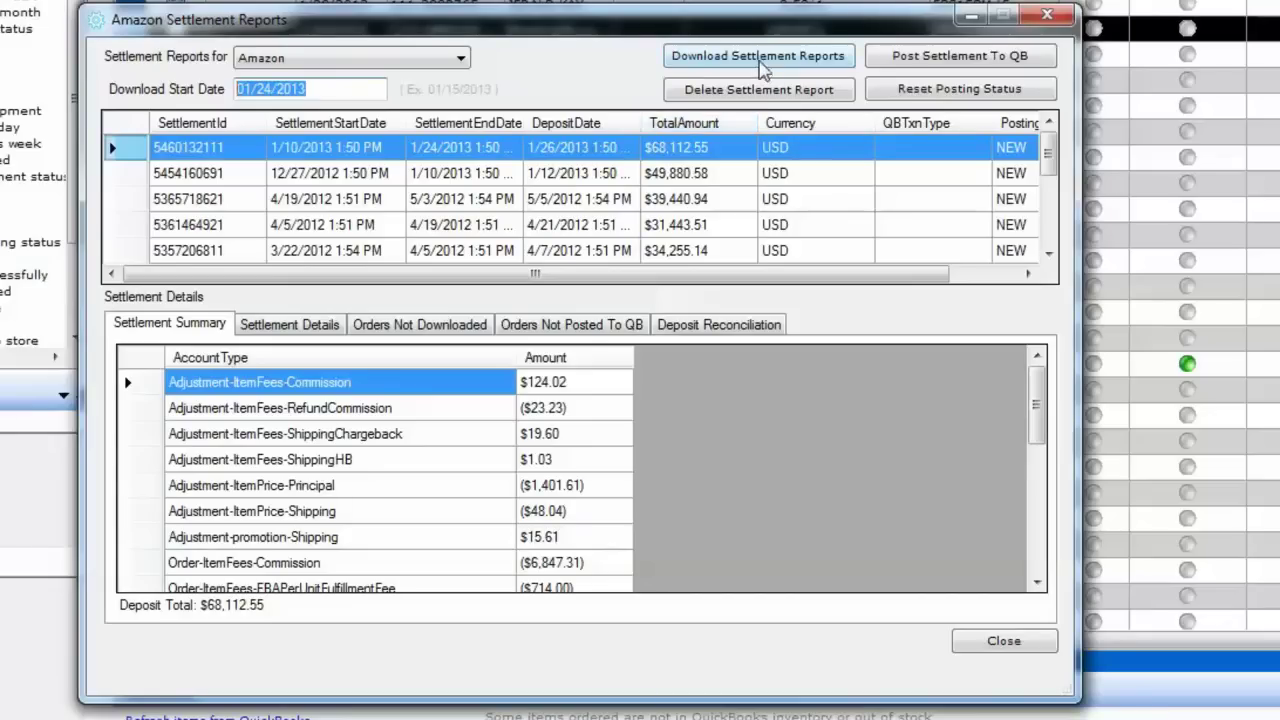
left_click(760, 58)
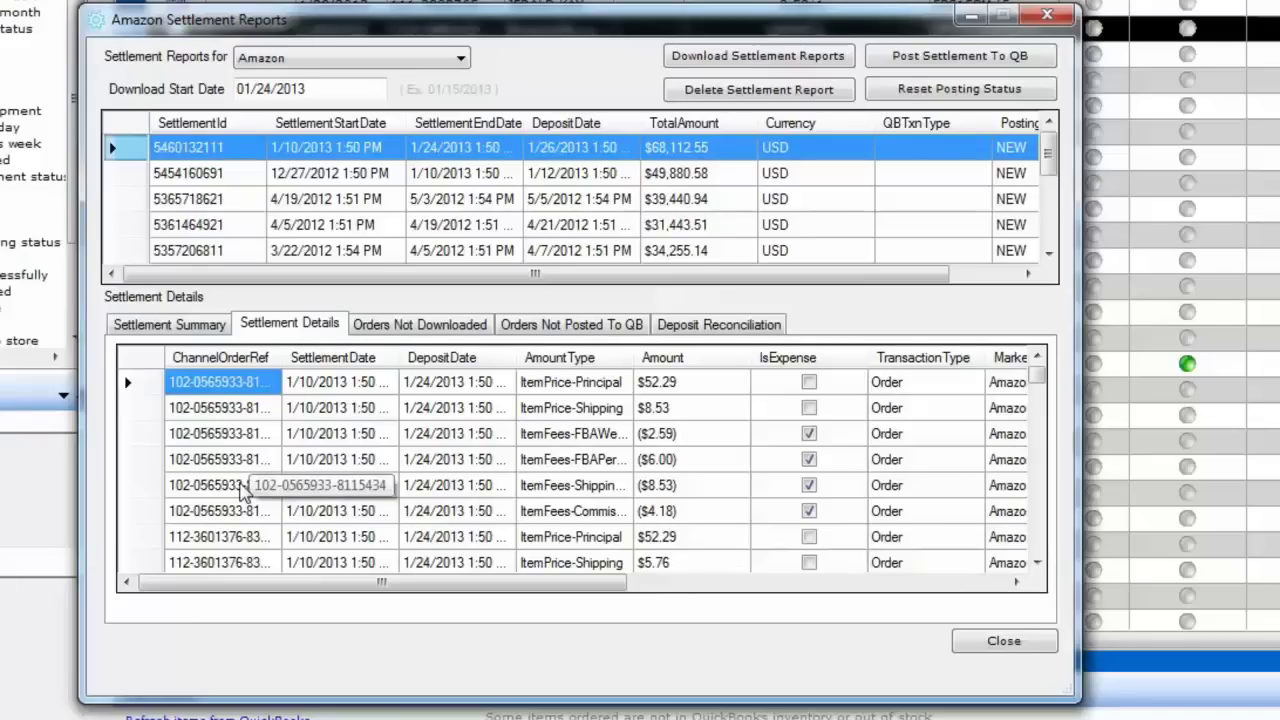
Review the latest settlement's details, summary and outstanding orders, and download its missing orders from Amazon.
left_click(250, 485)
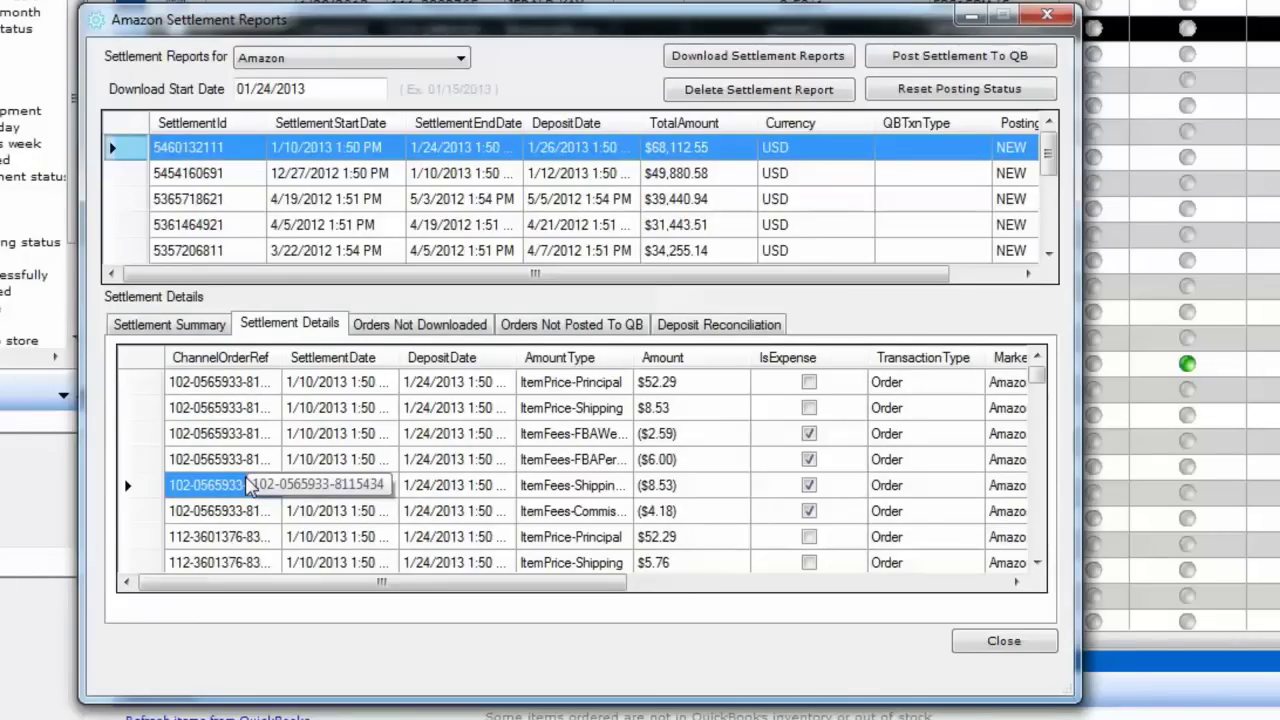
left_click(200, 324)
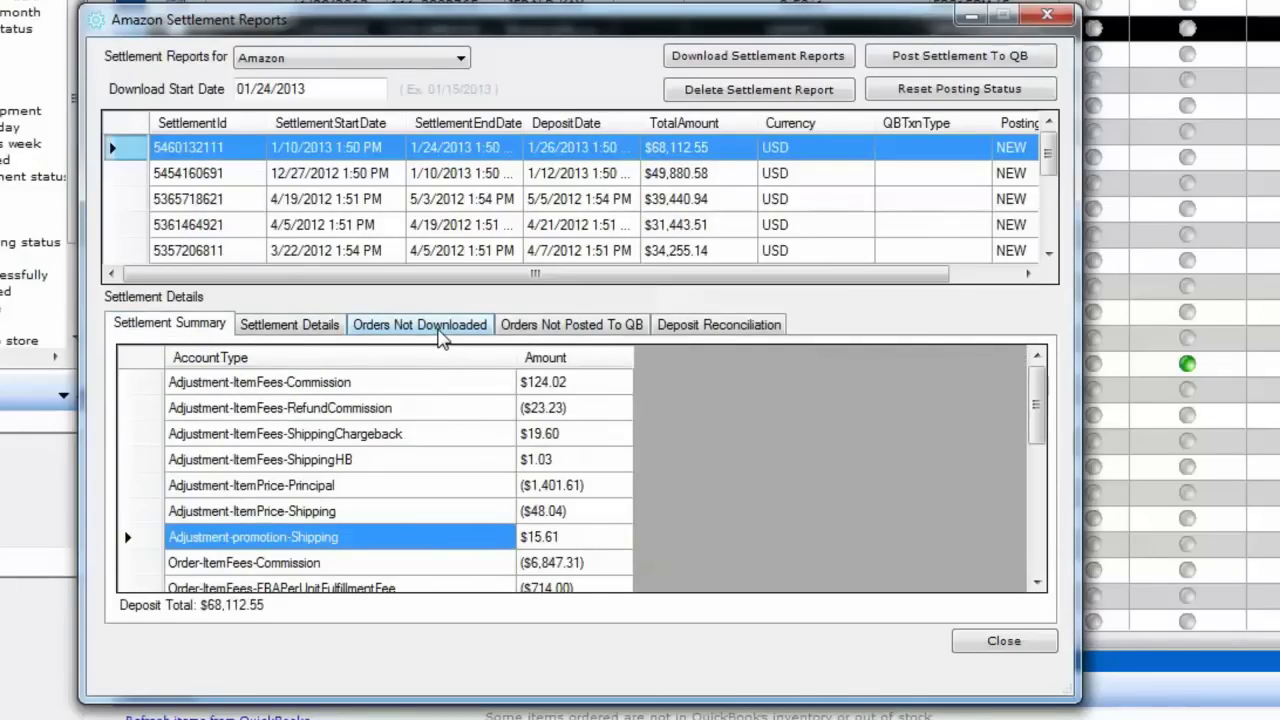
left_click(440, 336)
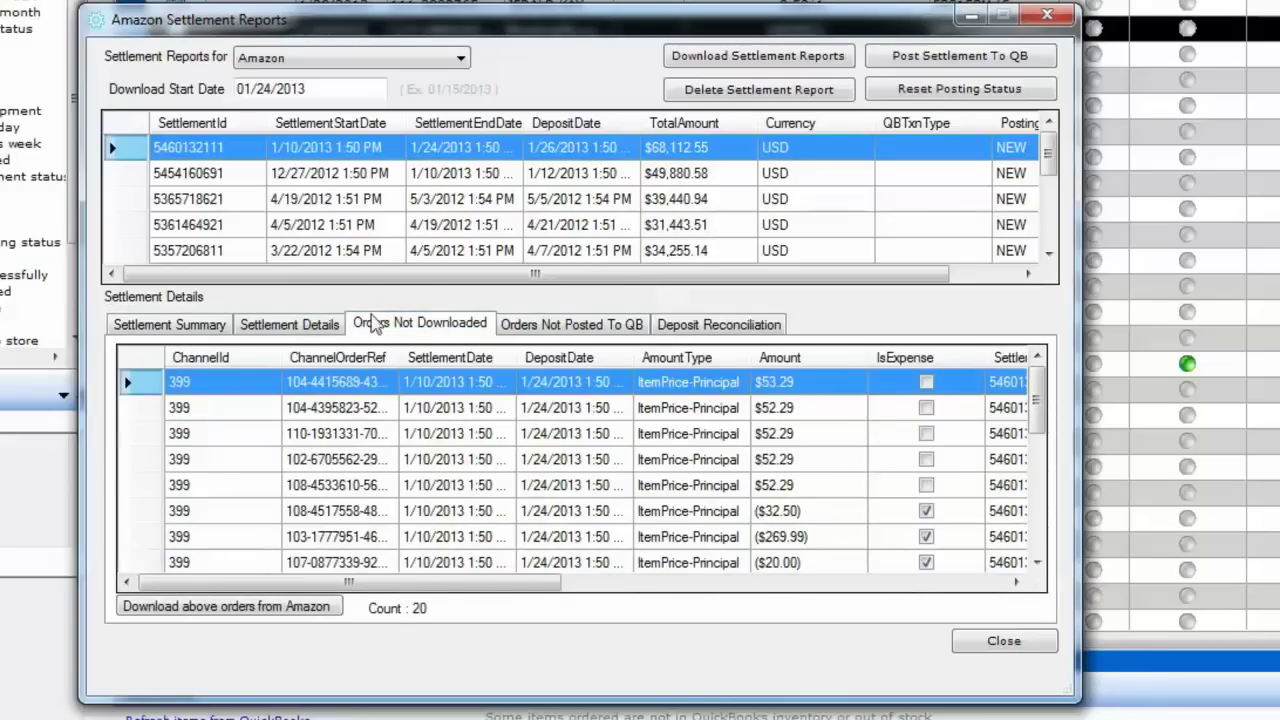
left_click(588, 326)
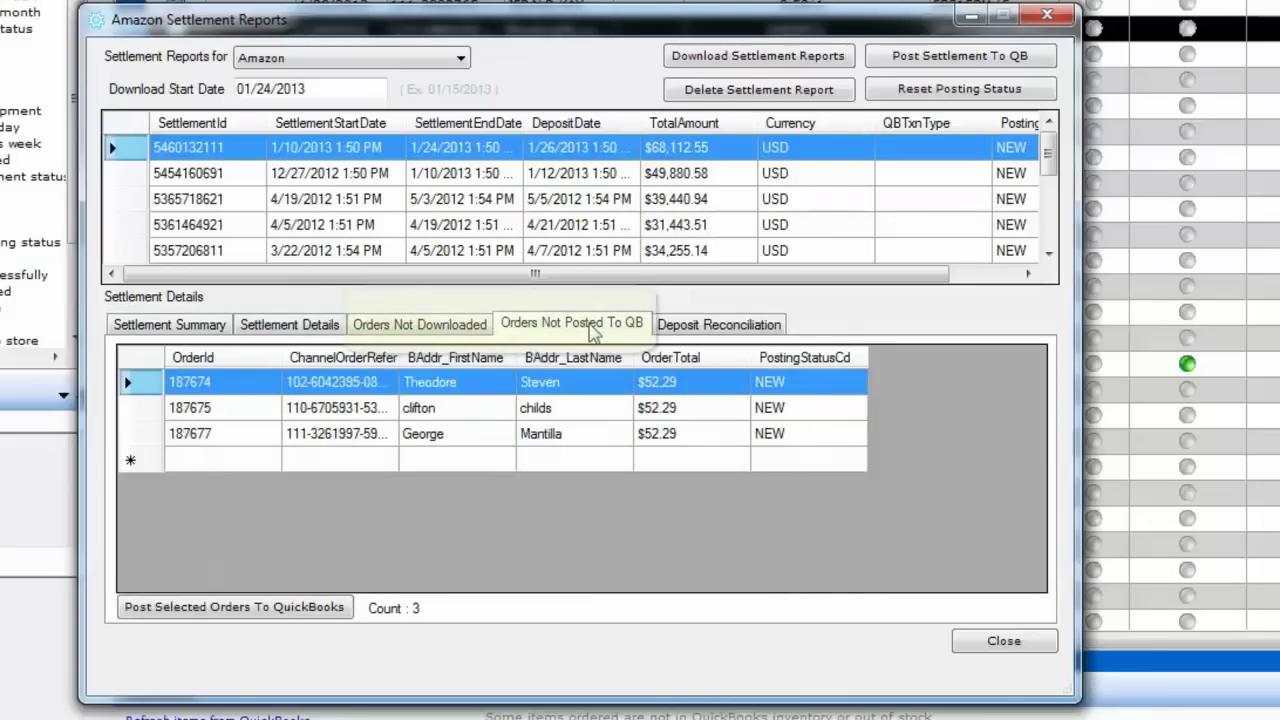
left_click(449, 331)
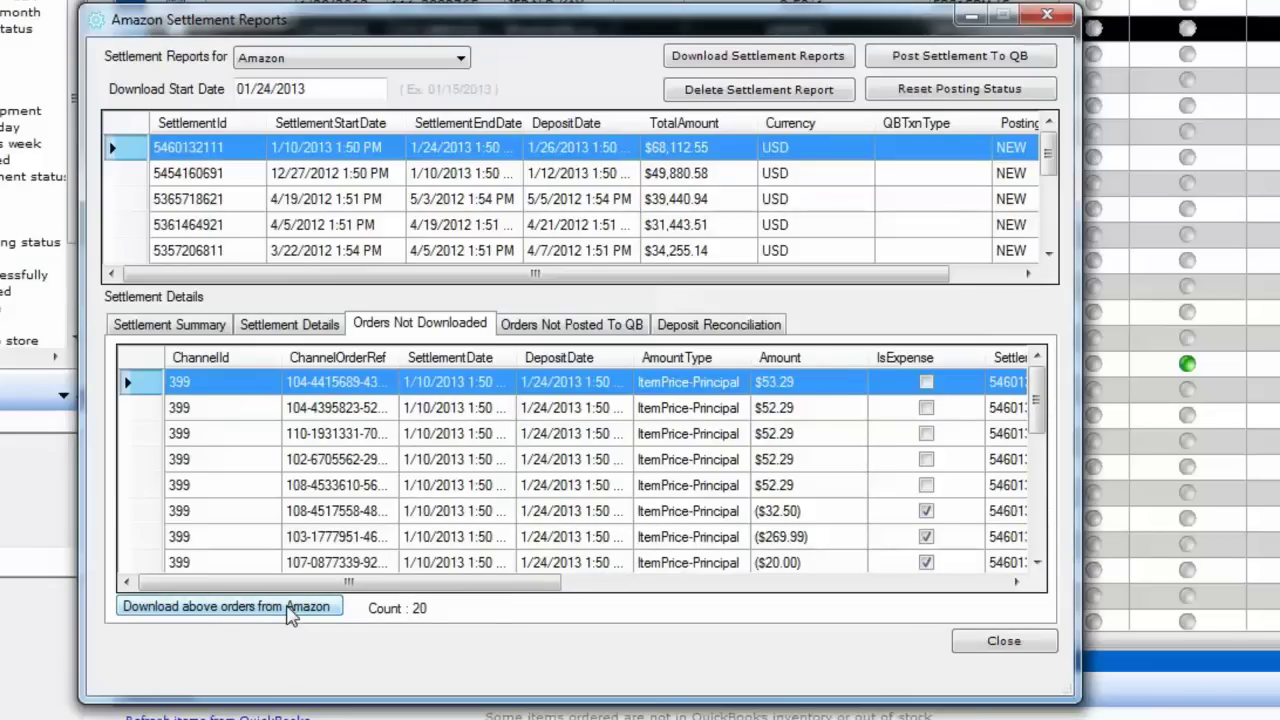
left_click(290, 612)
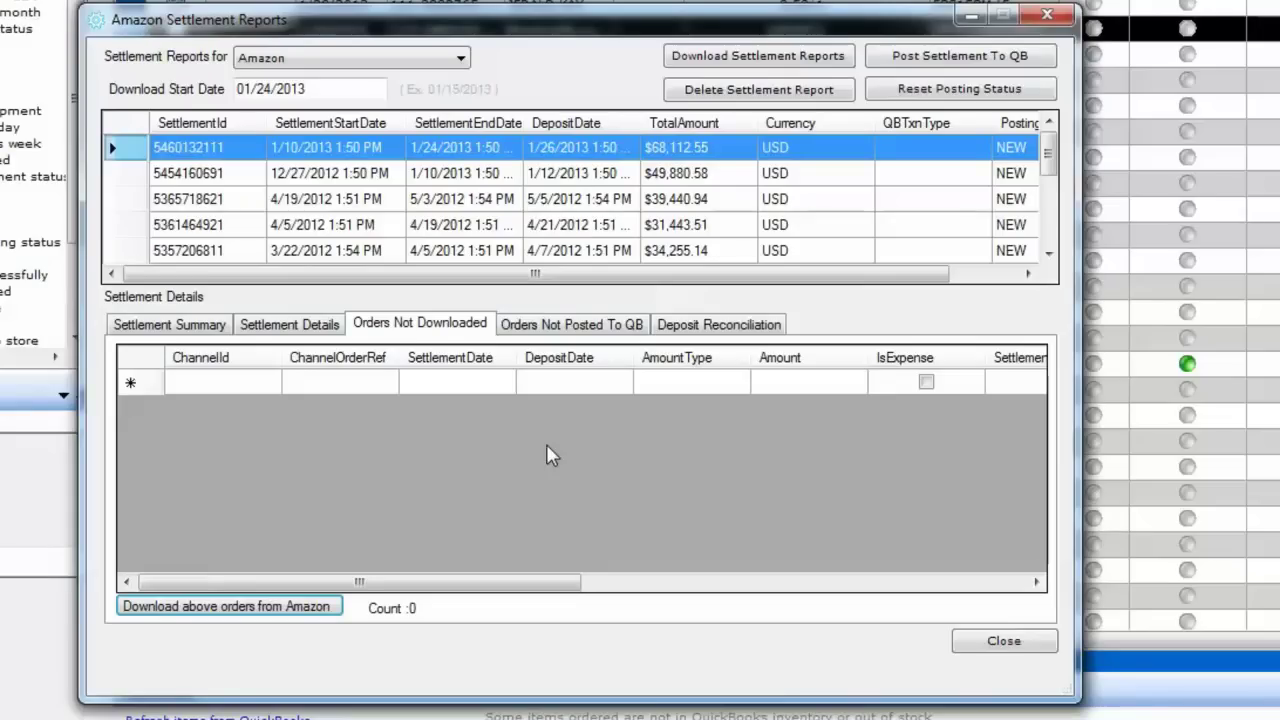
Select all of the settlement's orders not yet posted and post them to QuickBooks.
left_click(596, 337)
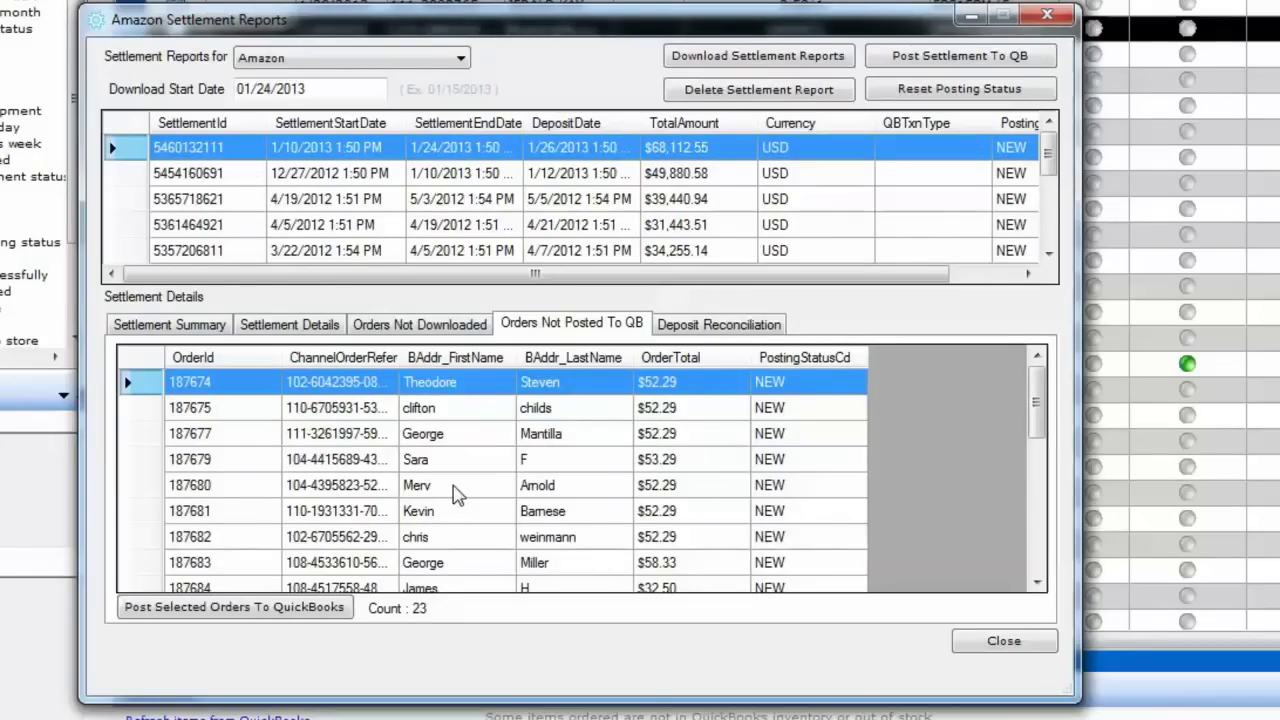
scroll(455, 492, "down", 6)
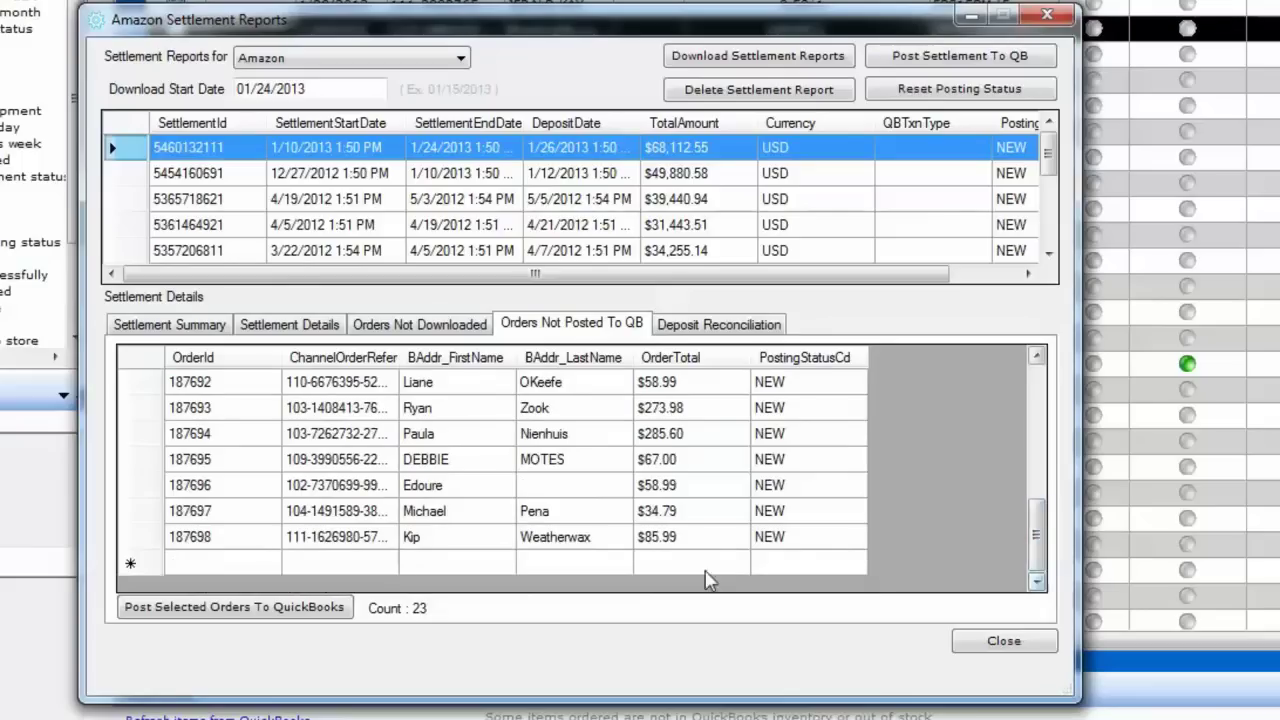
left_click(222, 541, "shift")
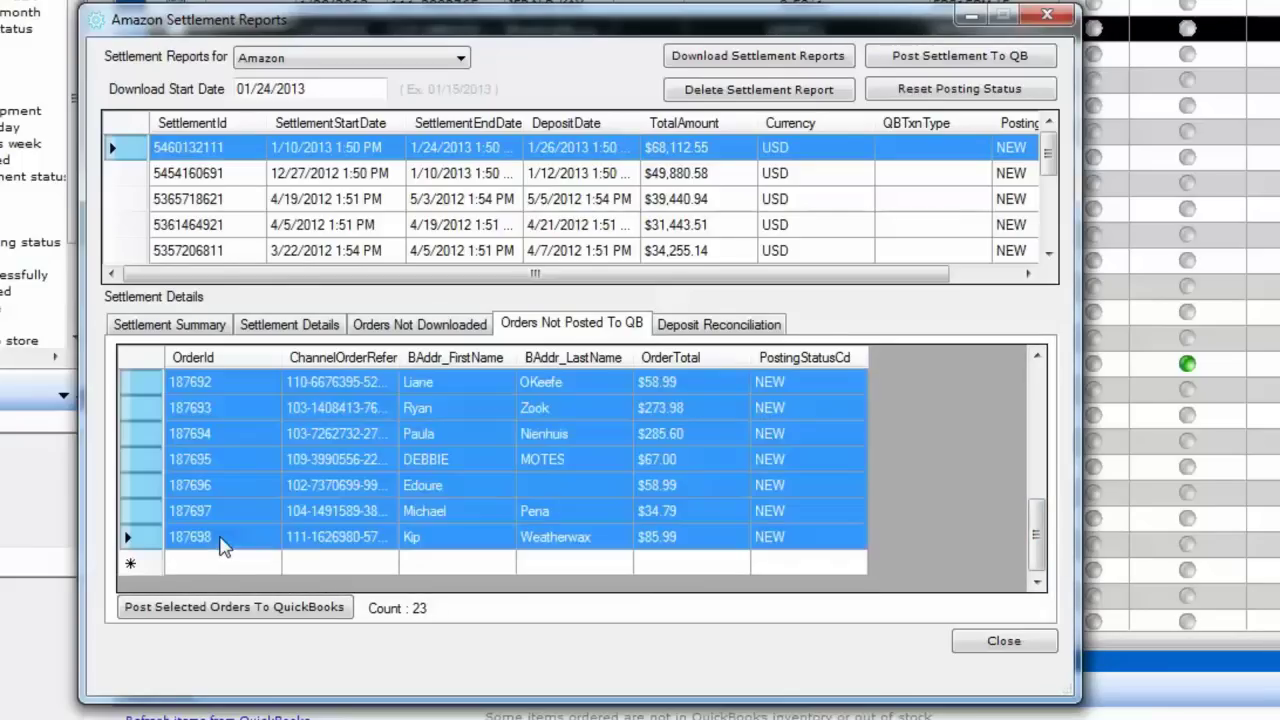
scroll(684, 518, "up", 6)
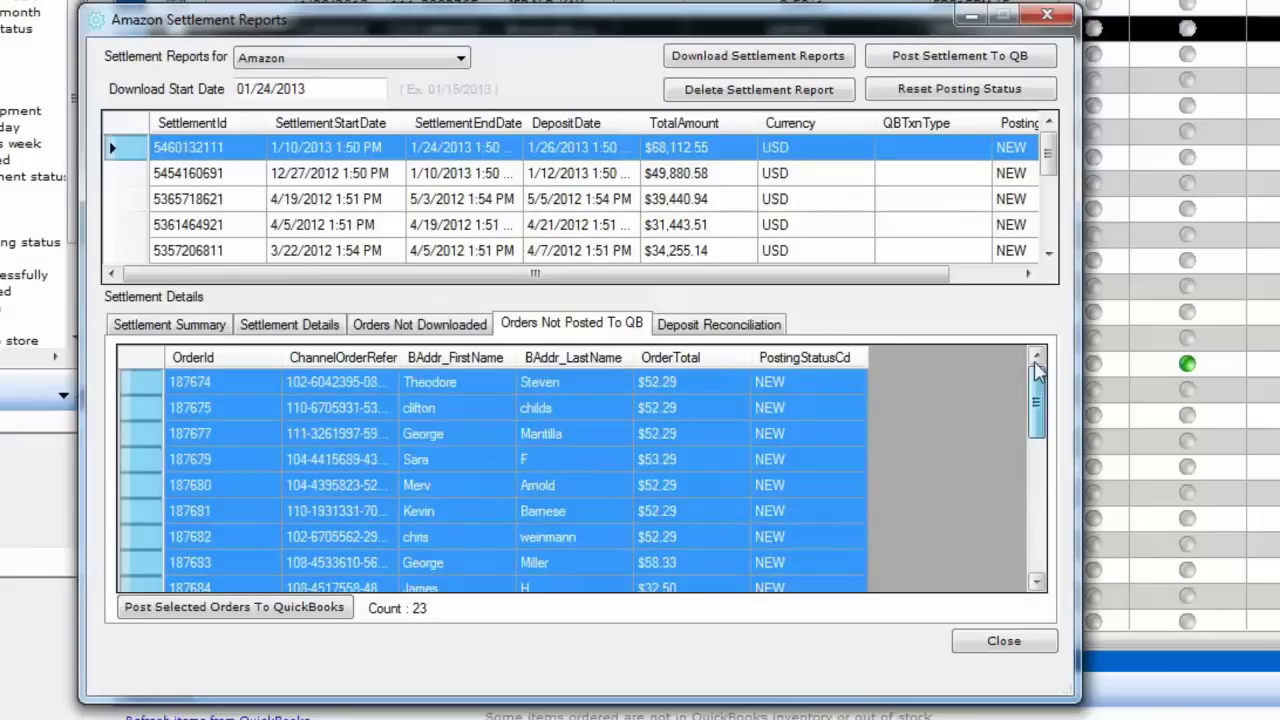
left_click(242, 612)
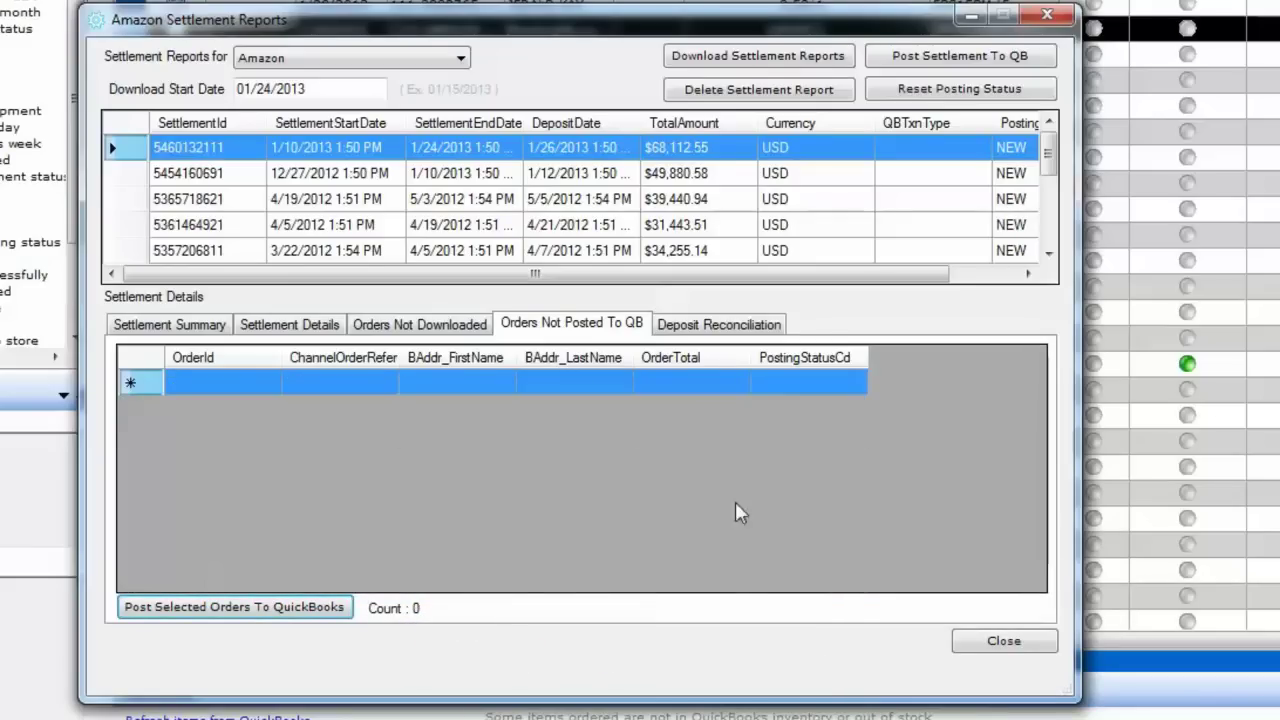
Recheck both outstanding order lists, and post the latest settlement to QuickBooks from its deposit reconciliation.
left_click(412, 324)
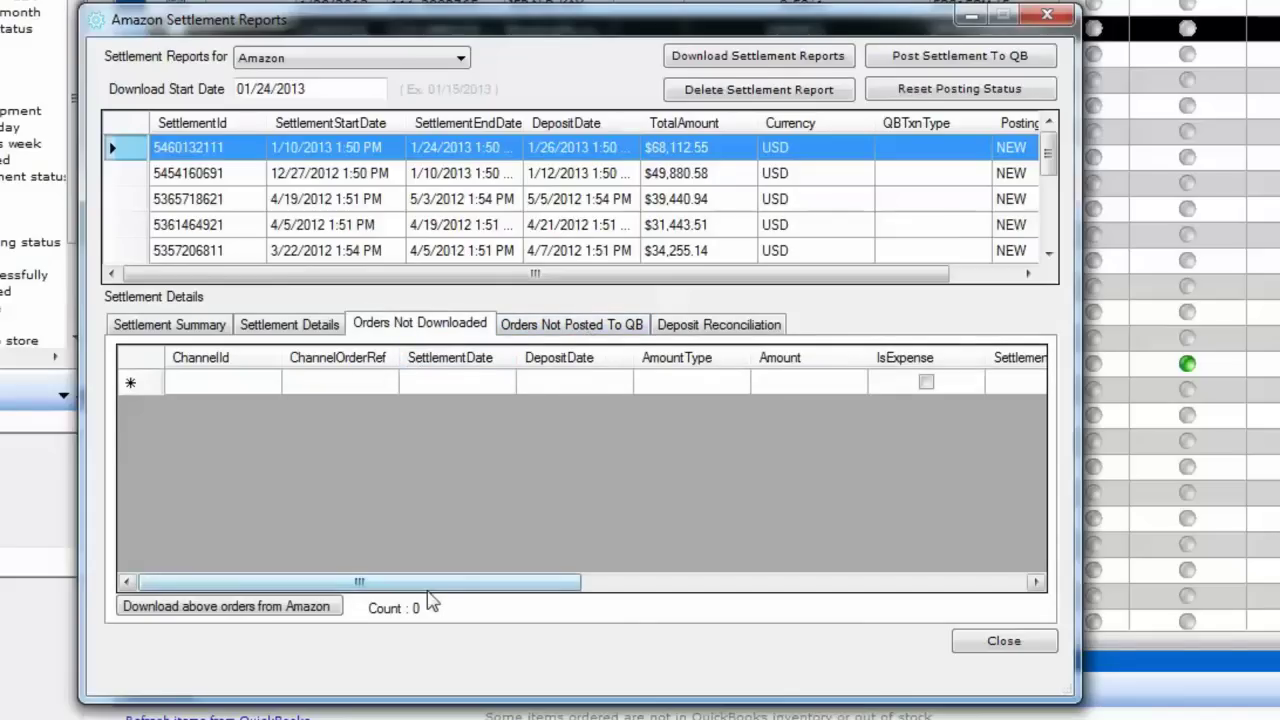
left_click(587, 327)
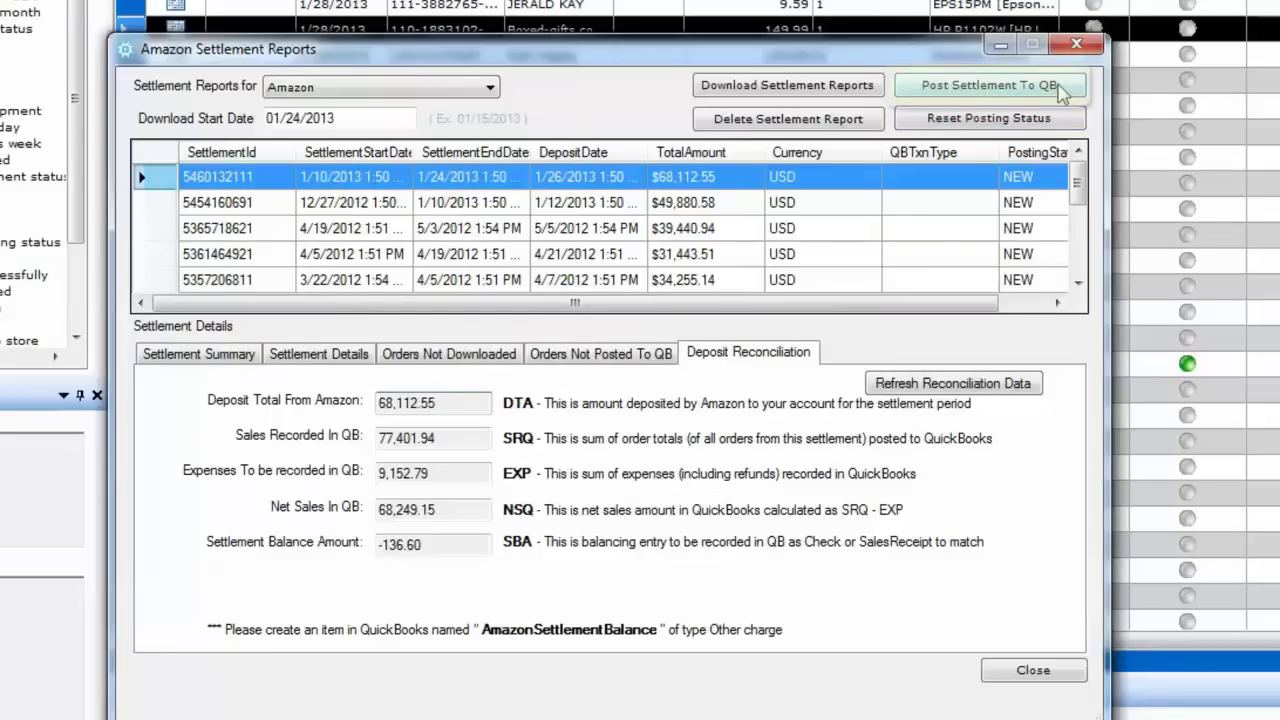
left_click(1060, 88)
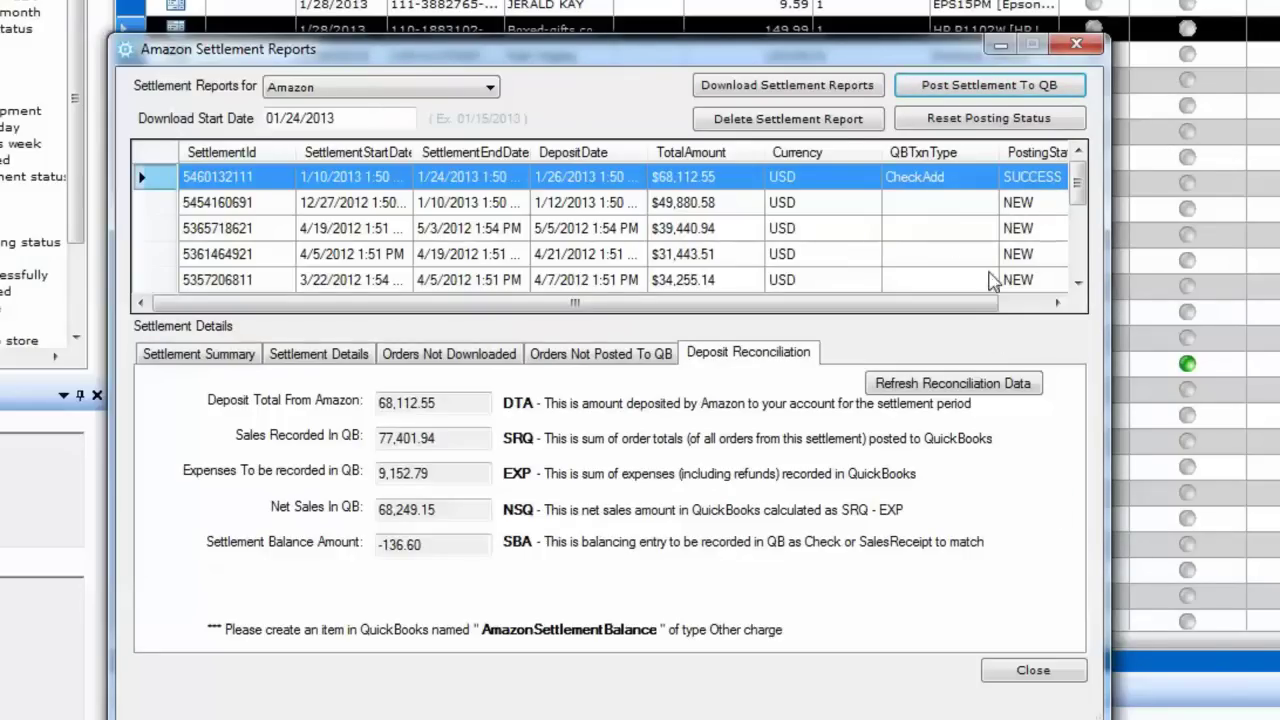
left_click_drag(995, 302, 1057, 248)
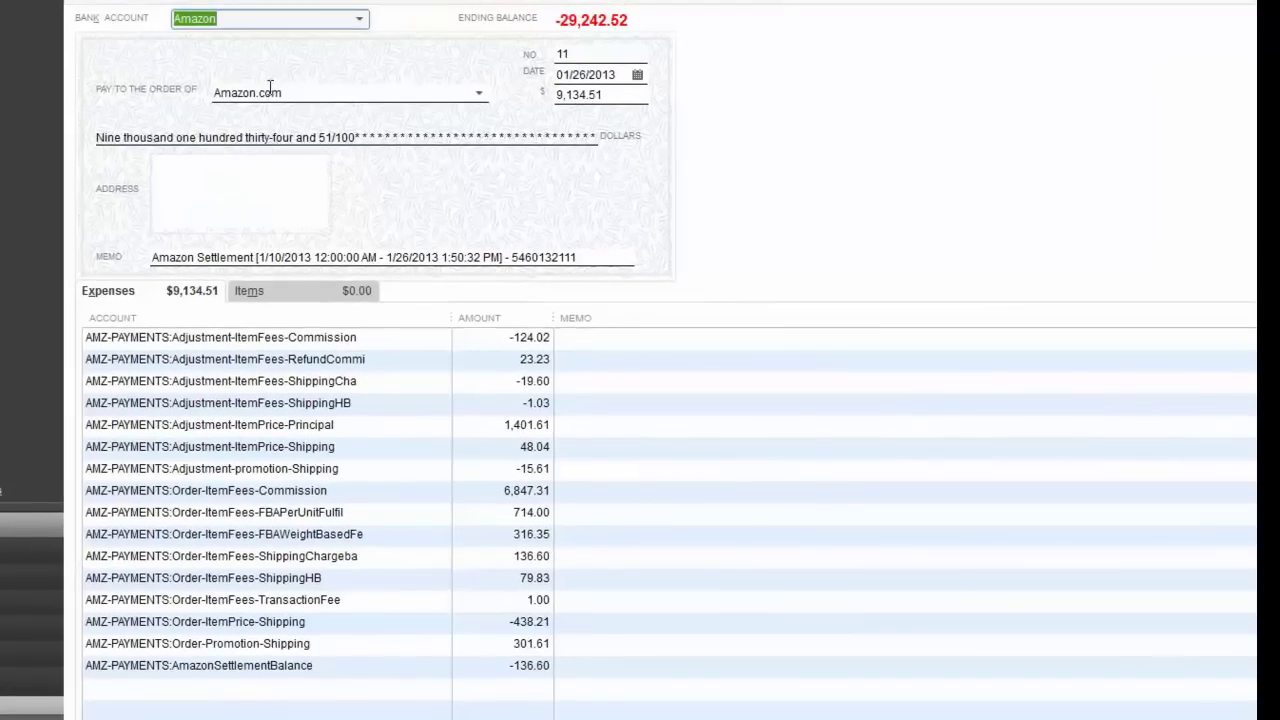
In QuickBooks, check the payee and the amount on the posted Amazon settlement check.
left_click(304, 93)
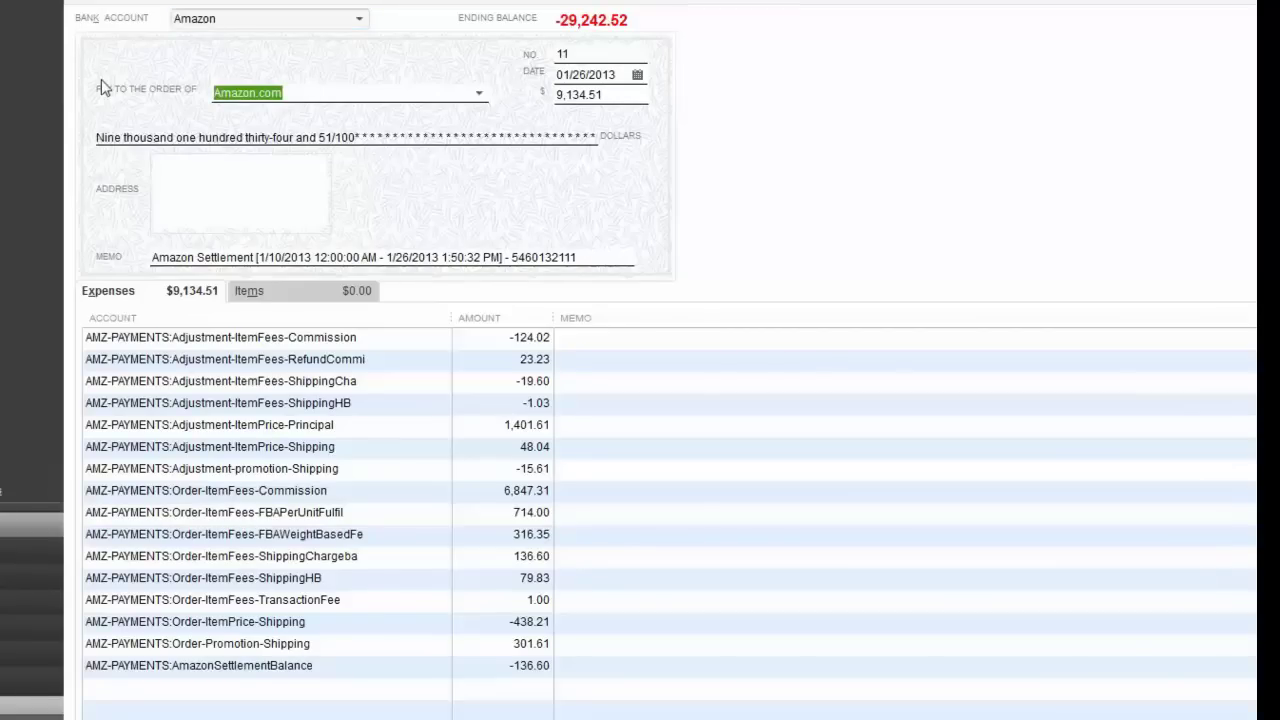
left_click(617, 95)
double_click(617, 95)
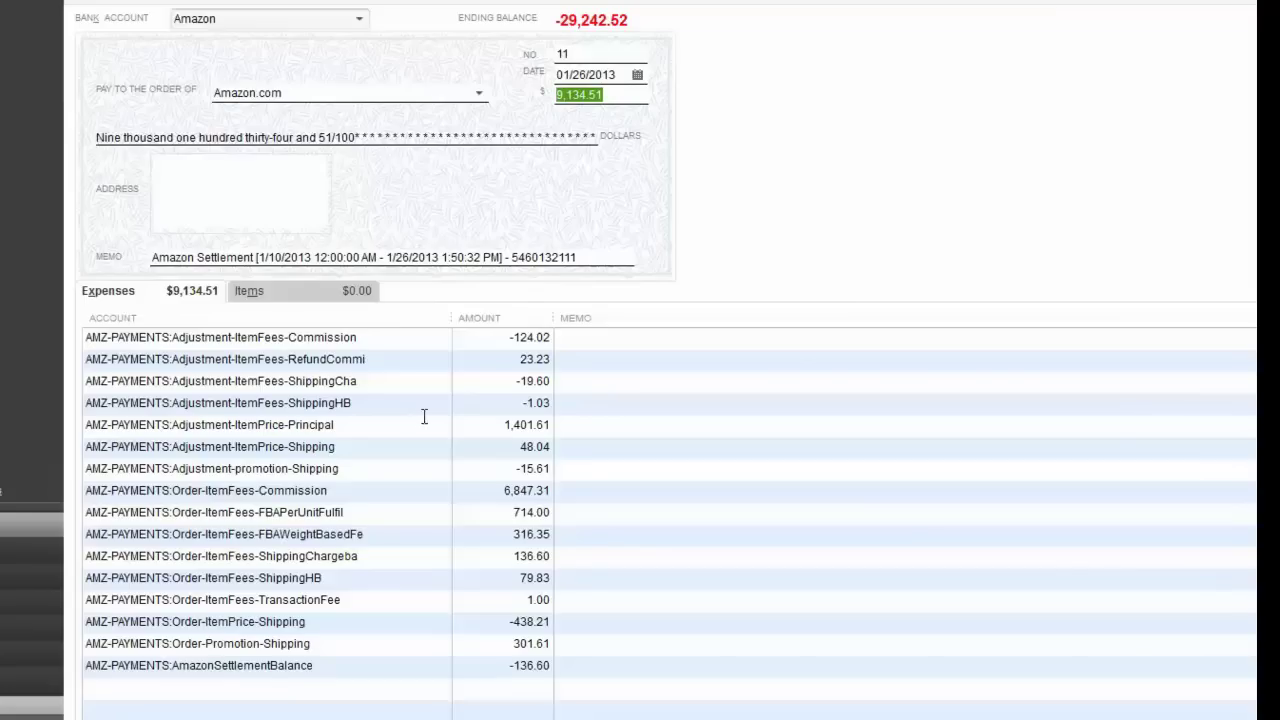
Go through the settlement check's expense lines and examine the AMZ-PAYMENTS sub-account used for each fee or adjustment.
left_click(371, 337)
left_click(366, 358)
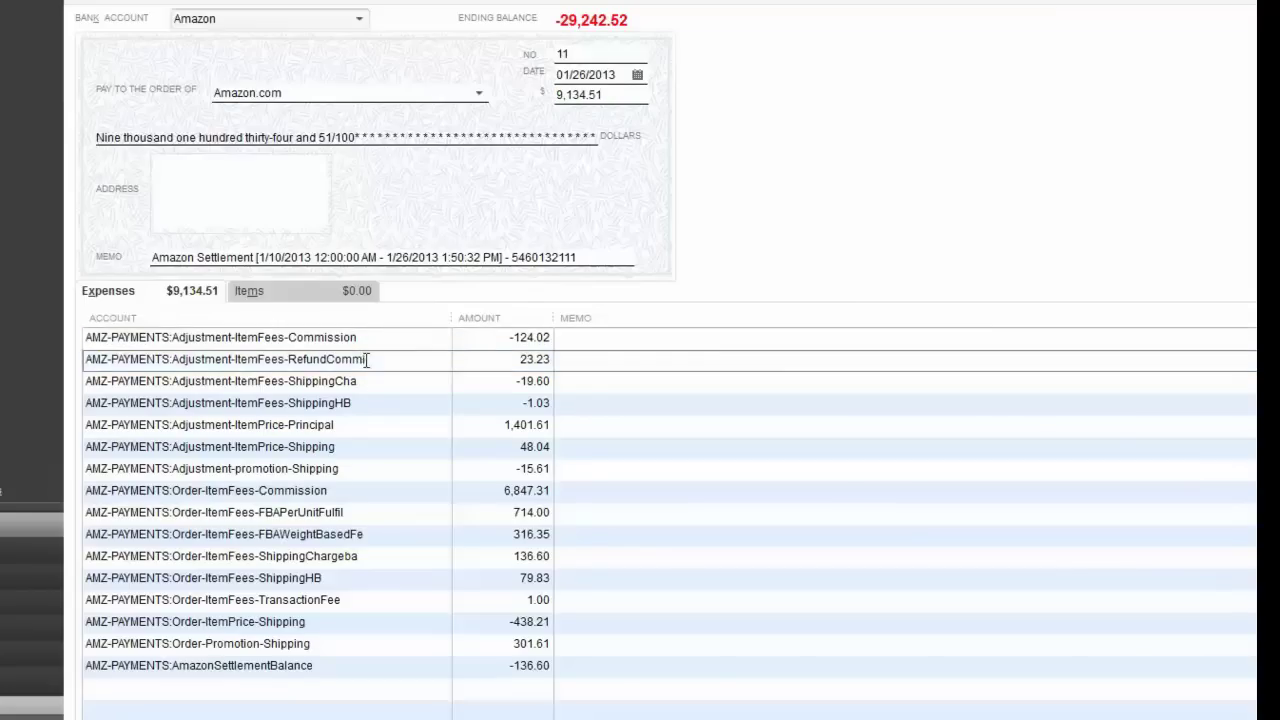
left_click(366, 380)
left_click(362, 403)
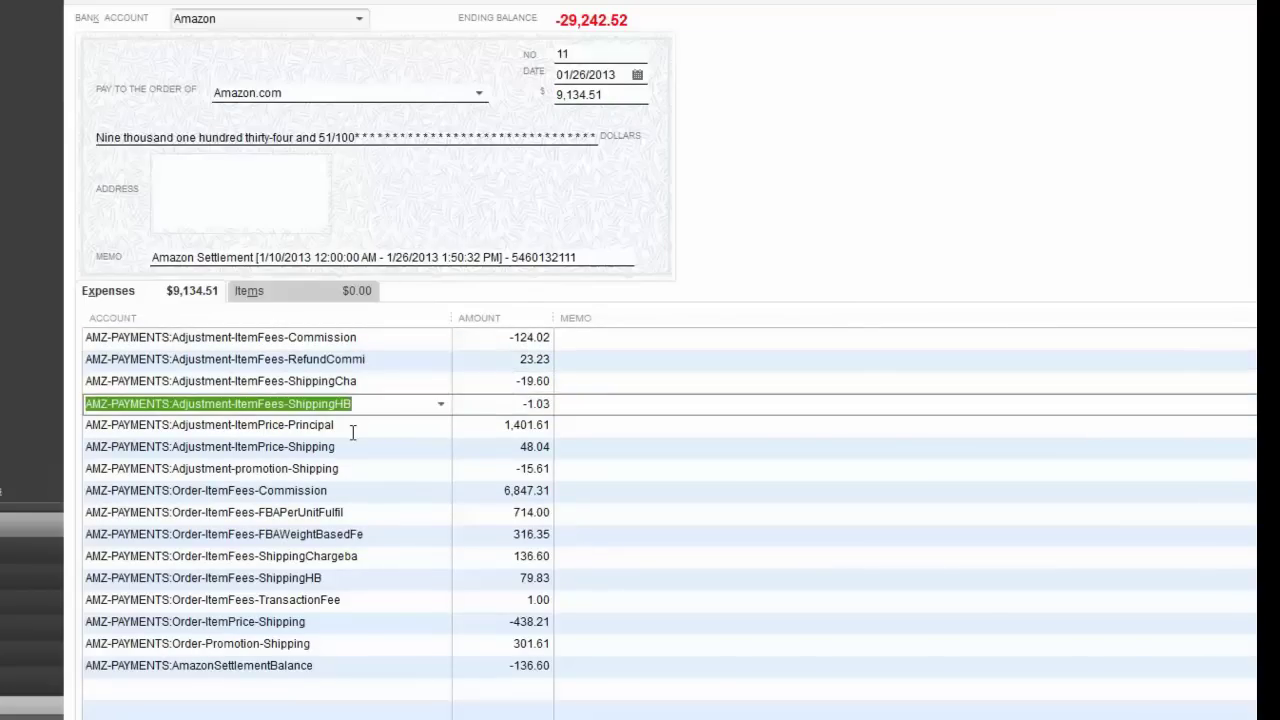
left_click(351, 425)
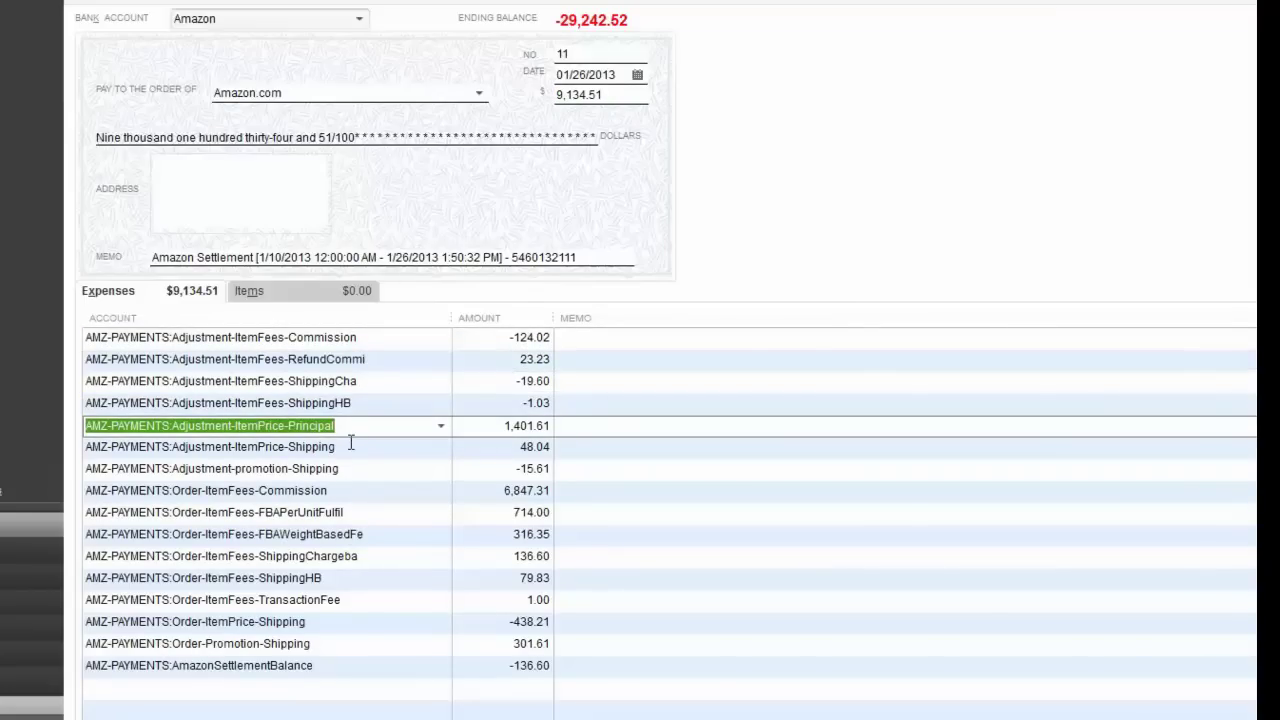
left_click(351, 446)
left_click(351, 472)
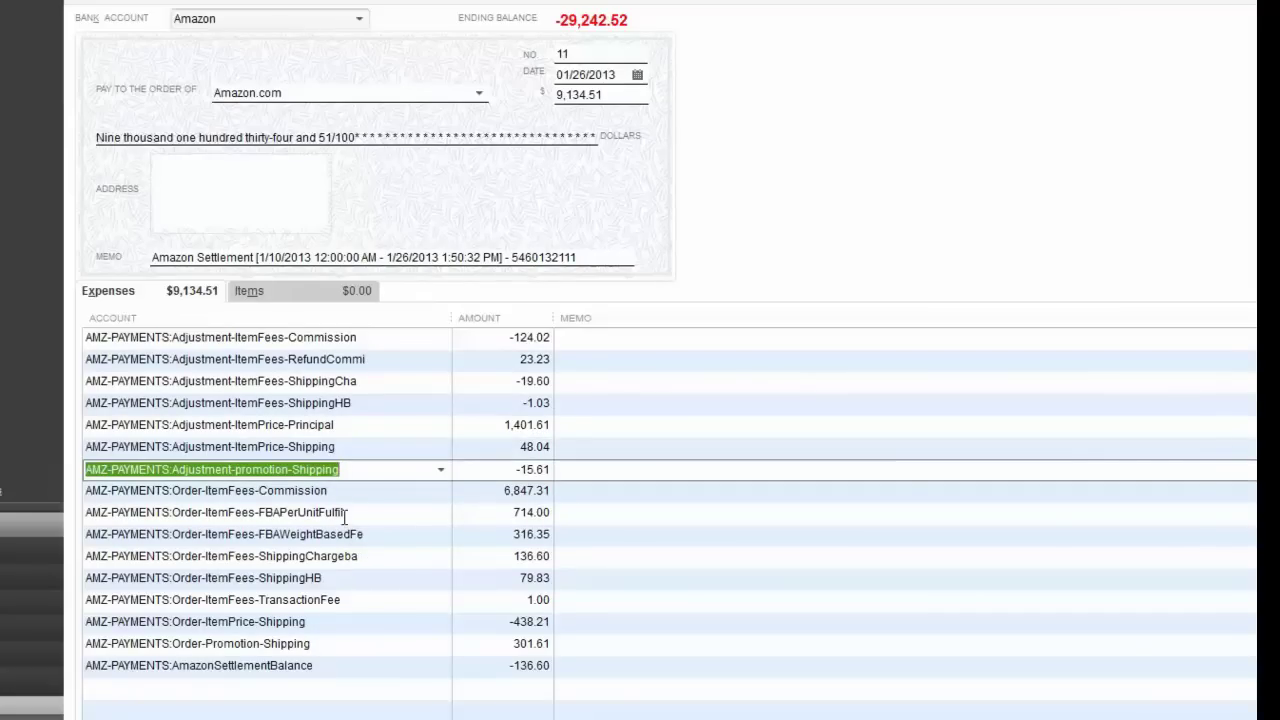
left_click(282, 511)
left_click(268, 535)
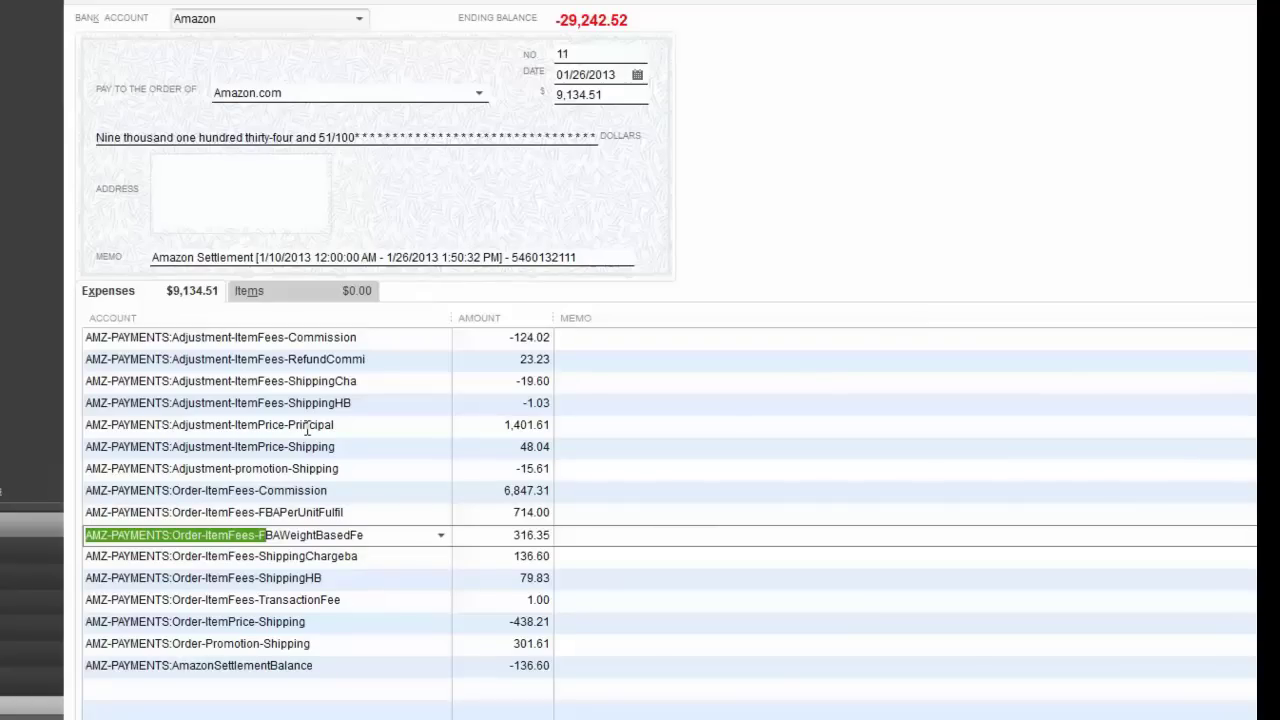
left_click(300, 363)
Open the chart of accounts and examine the adjustment and order fee sub-accounts under AMZ-PAYMENTS.
left_click(181, 26)
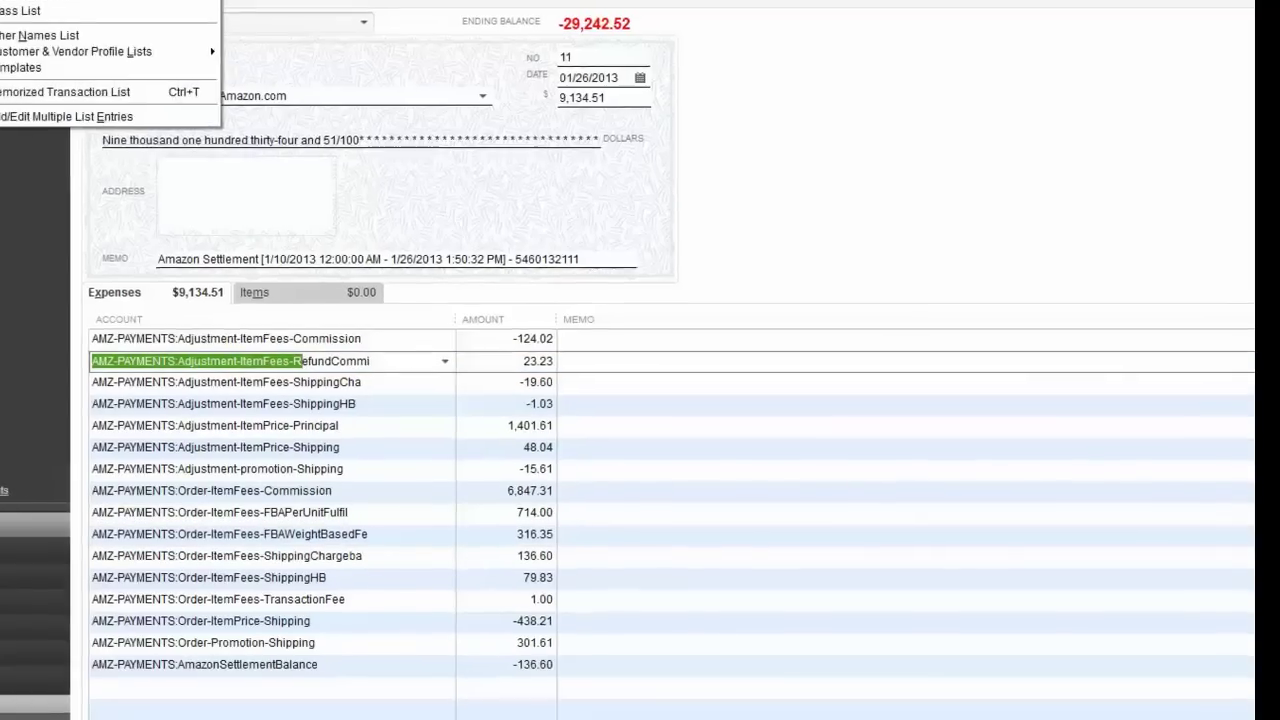
left_click(205, 45)
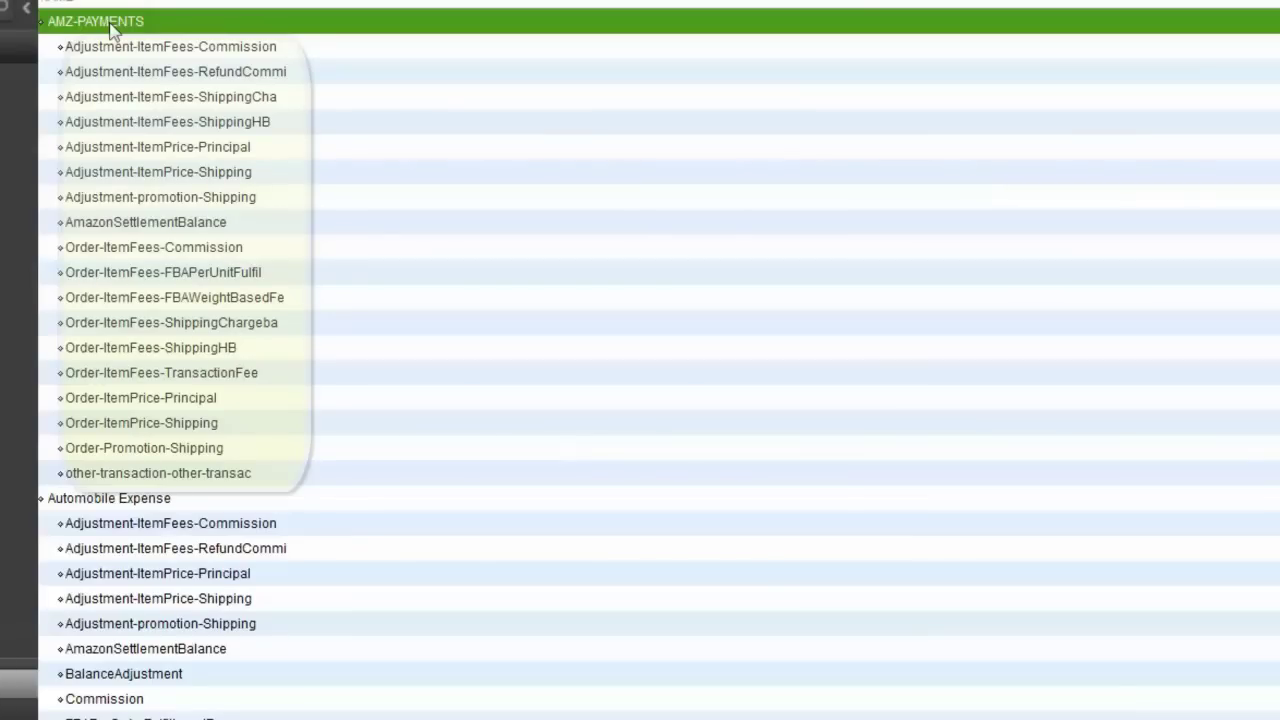
left_click(108, 47)
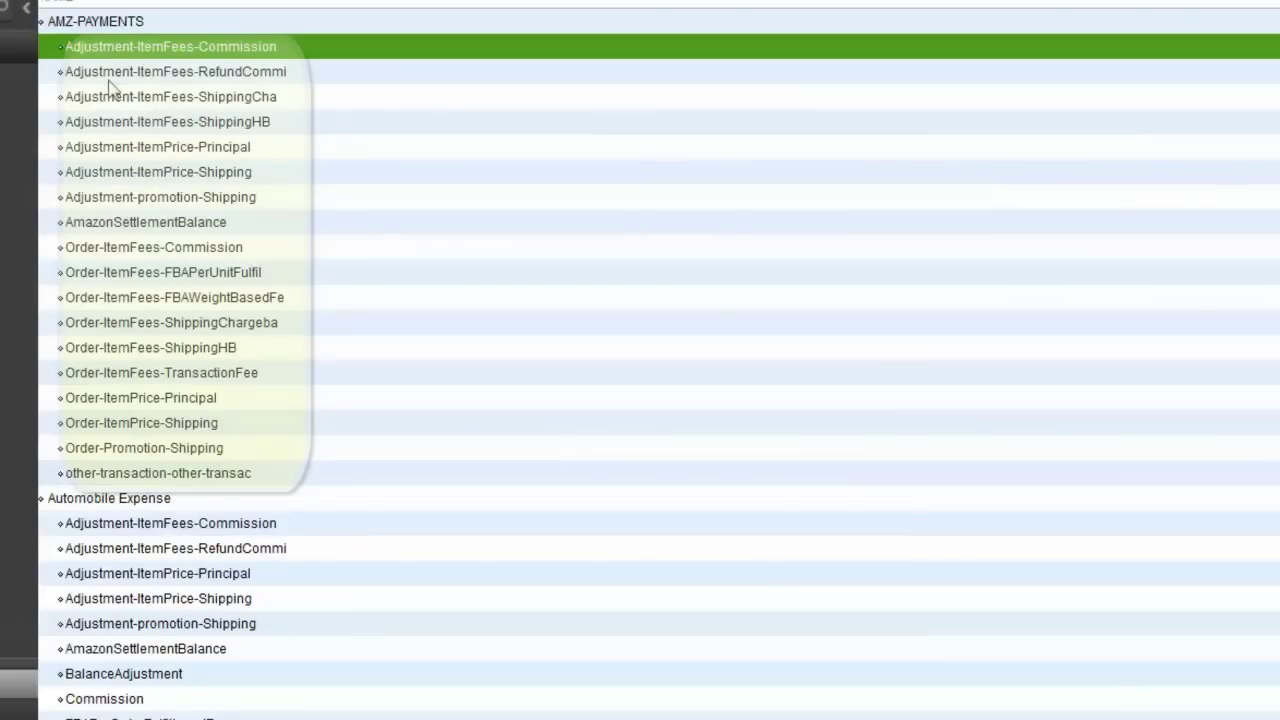
left_click(108, 78)
left_click(113, 106)
left_click(110, 170)
left_click(128, 248)
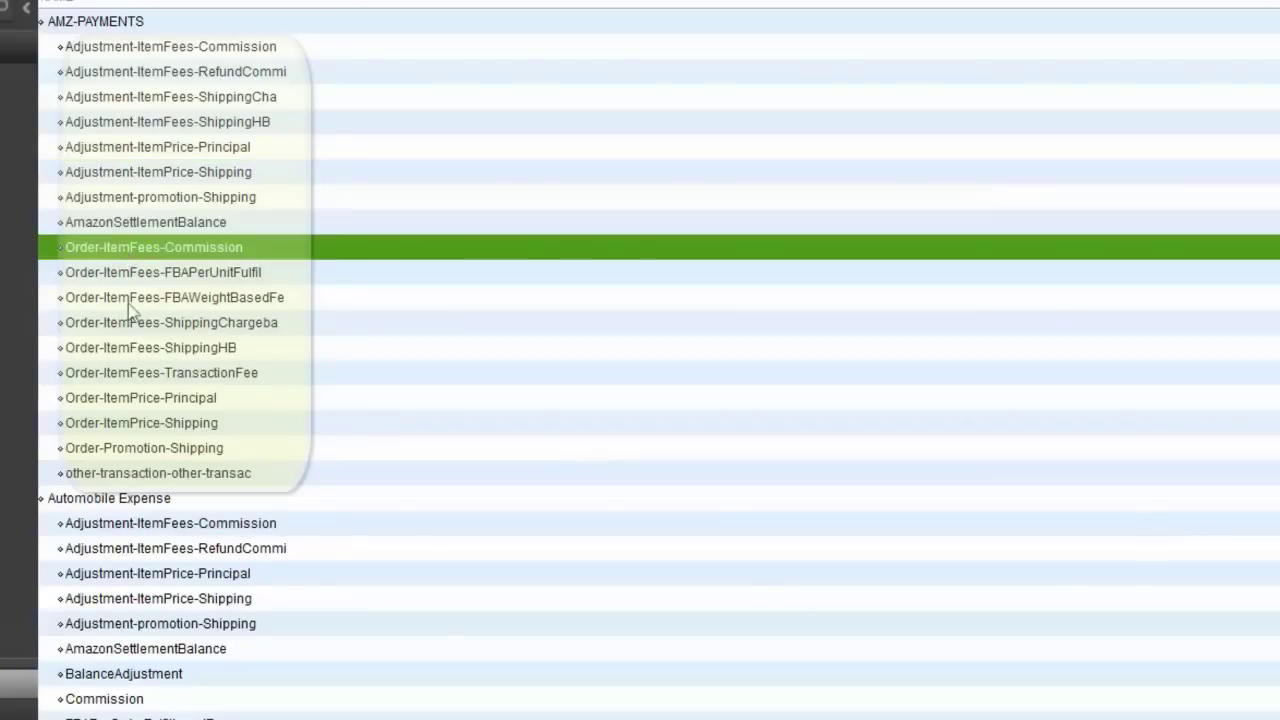
left_click(136, 347)
left_click(151, 400)
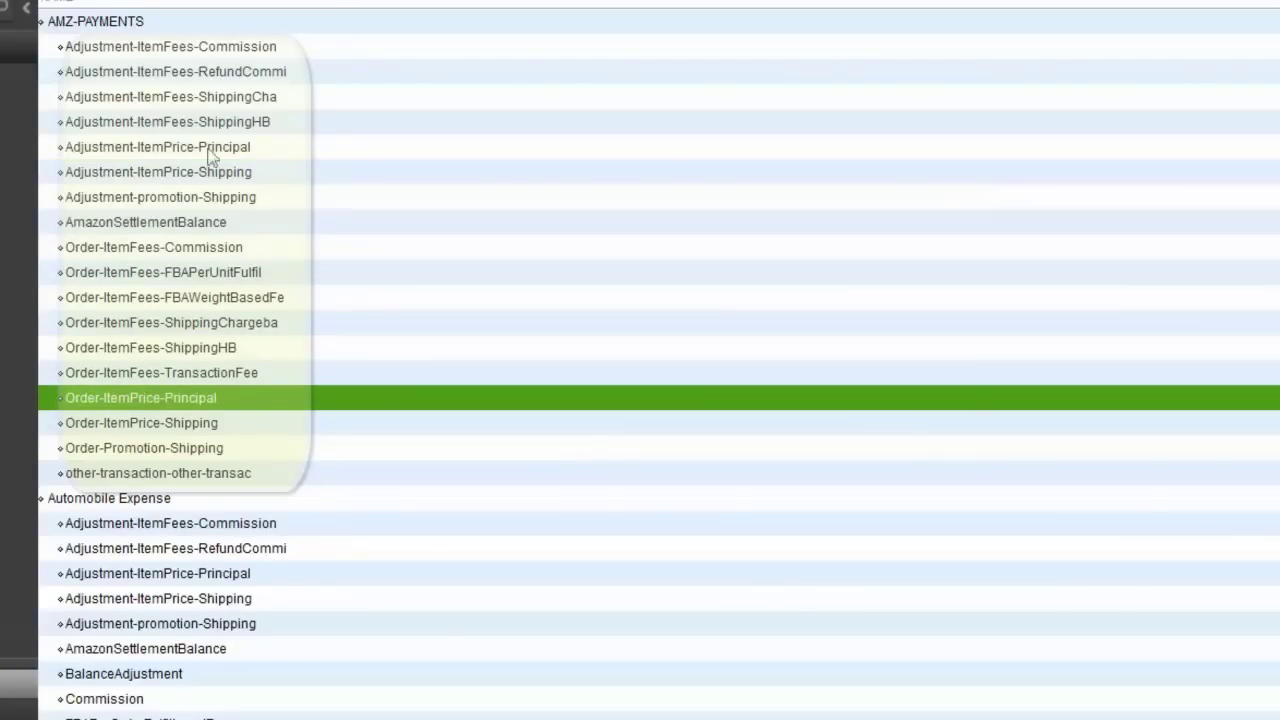
left_click(157, 50)
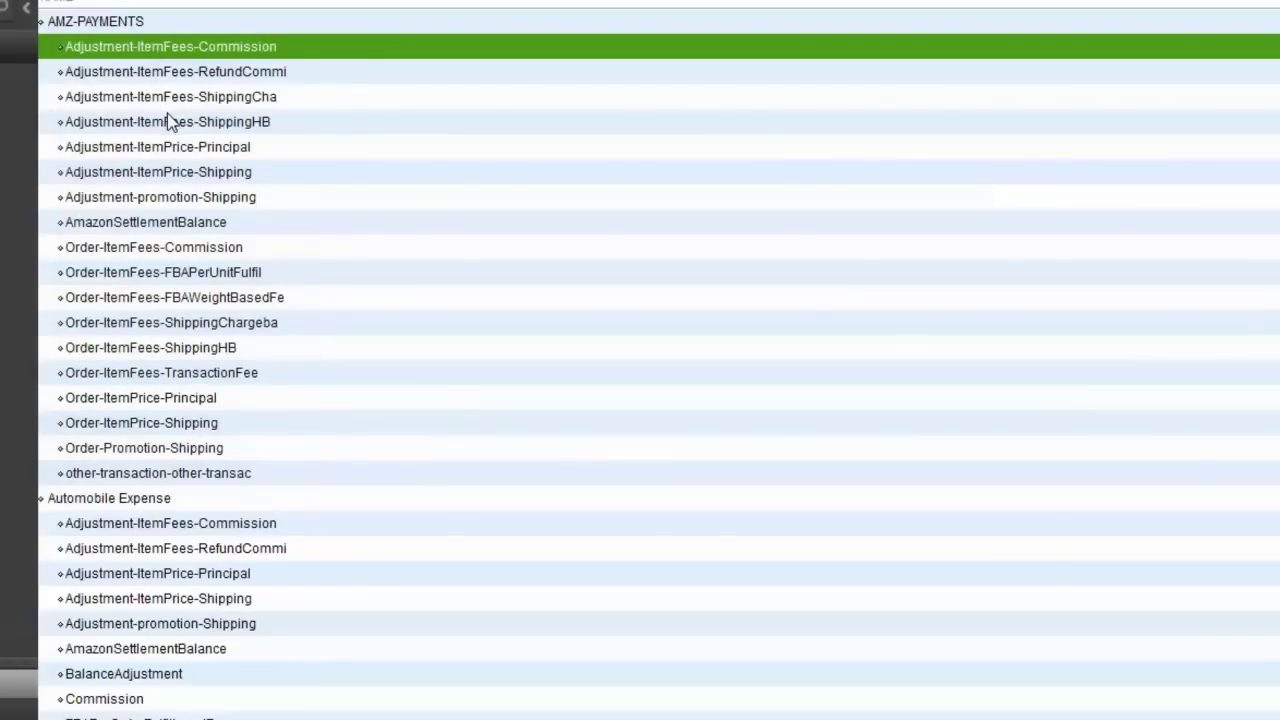
Examine the Adjustment-ItemFees-ShippingHB and Order-ItemFees-FBAWeightBasedFe sub-accounts under AMZ-PAYMENTS.
left_click(167, 126)
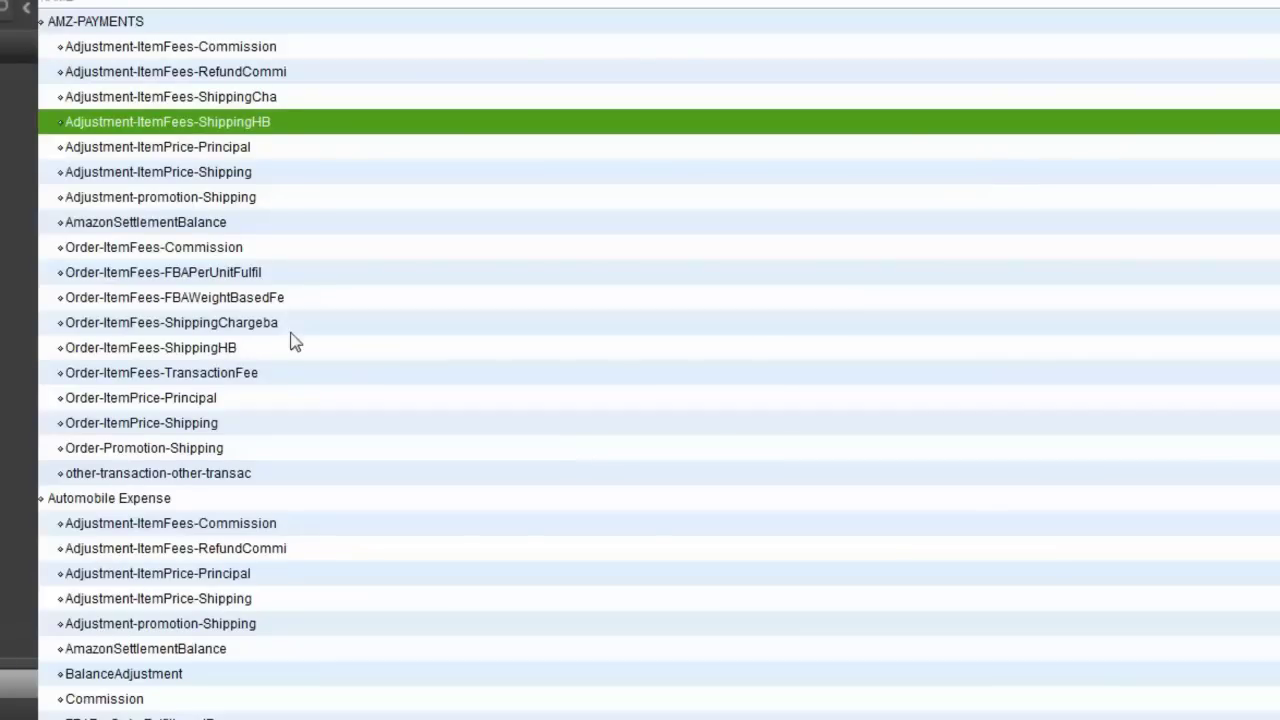
left_click(272, 302)
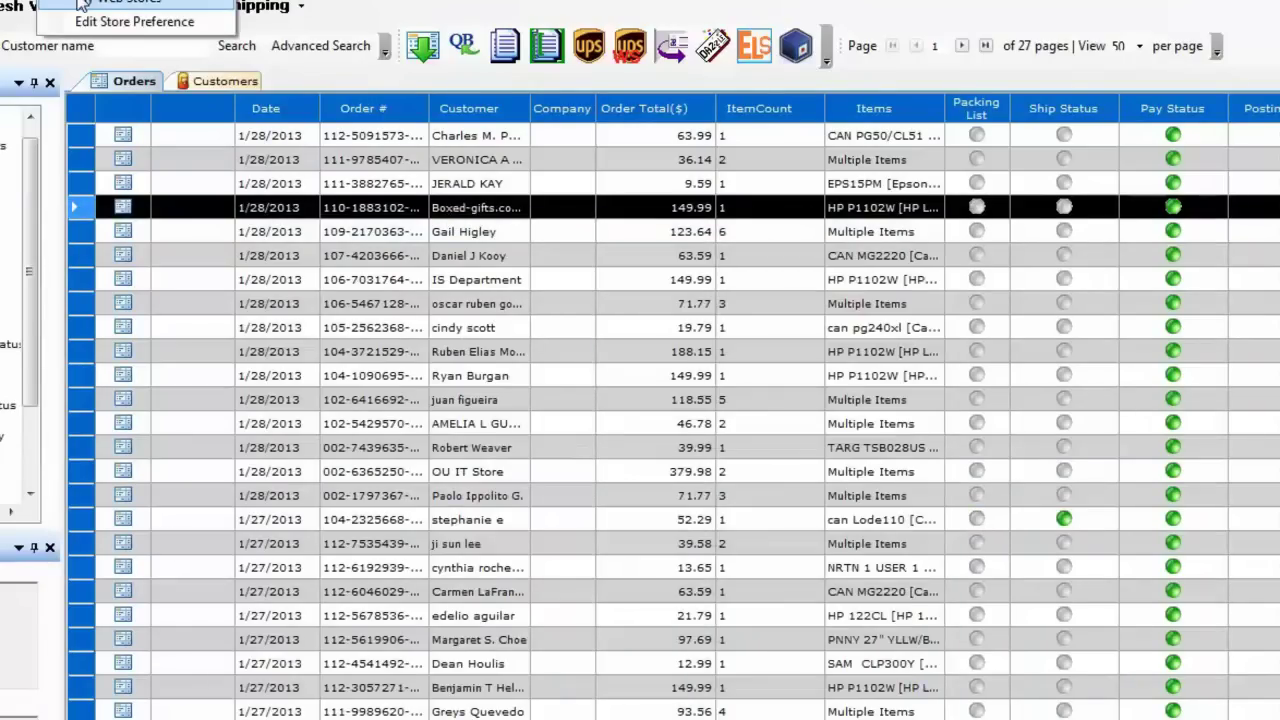
Switch to T-HUB, open the Amazon web store for editing, review its MWS connection details and close them without changes.
left_click(82, 2)
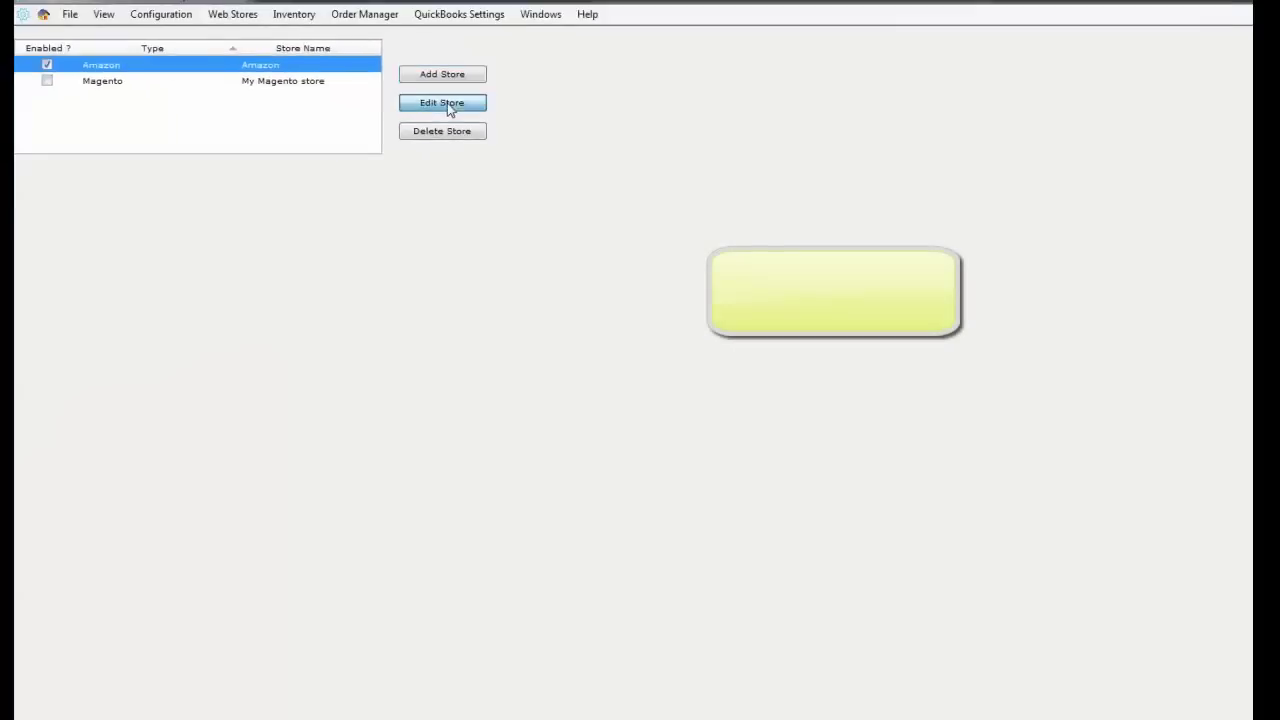
left_click(350, 88)
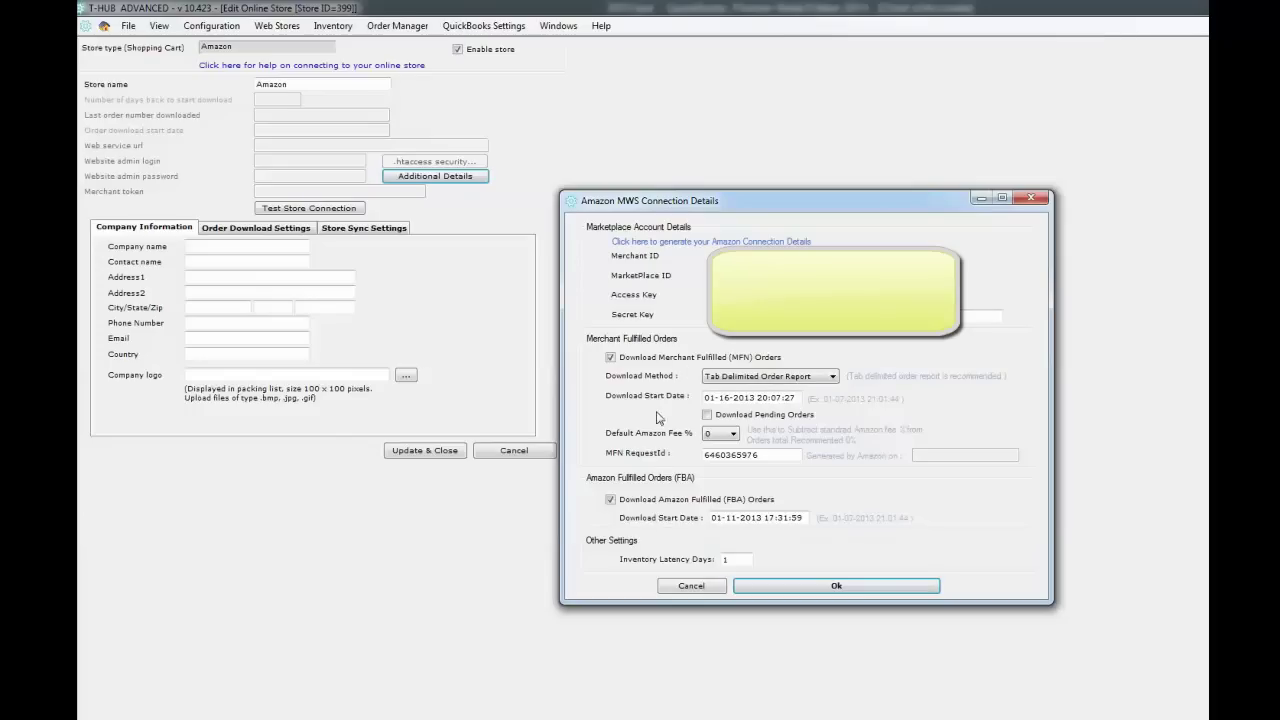
left_click(691, 585)
Open the store preferences and review the QuickBooks transaction type and the standard customer name used for all orders.
left_click(276, 25)
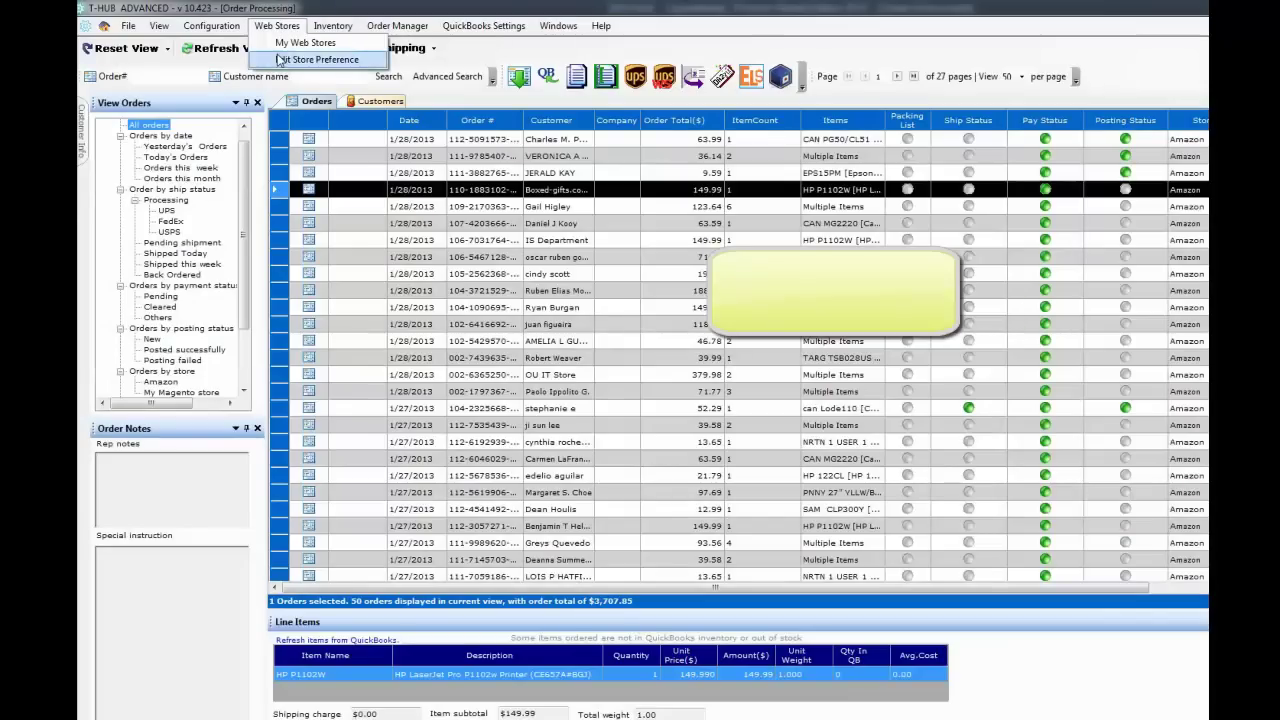
left_click(278, 60)
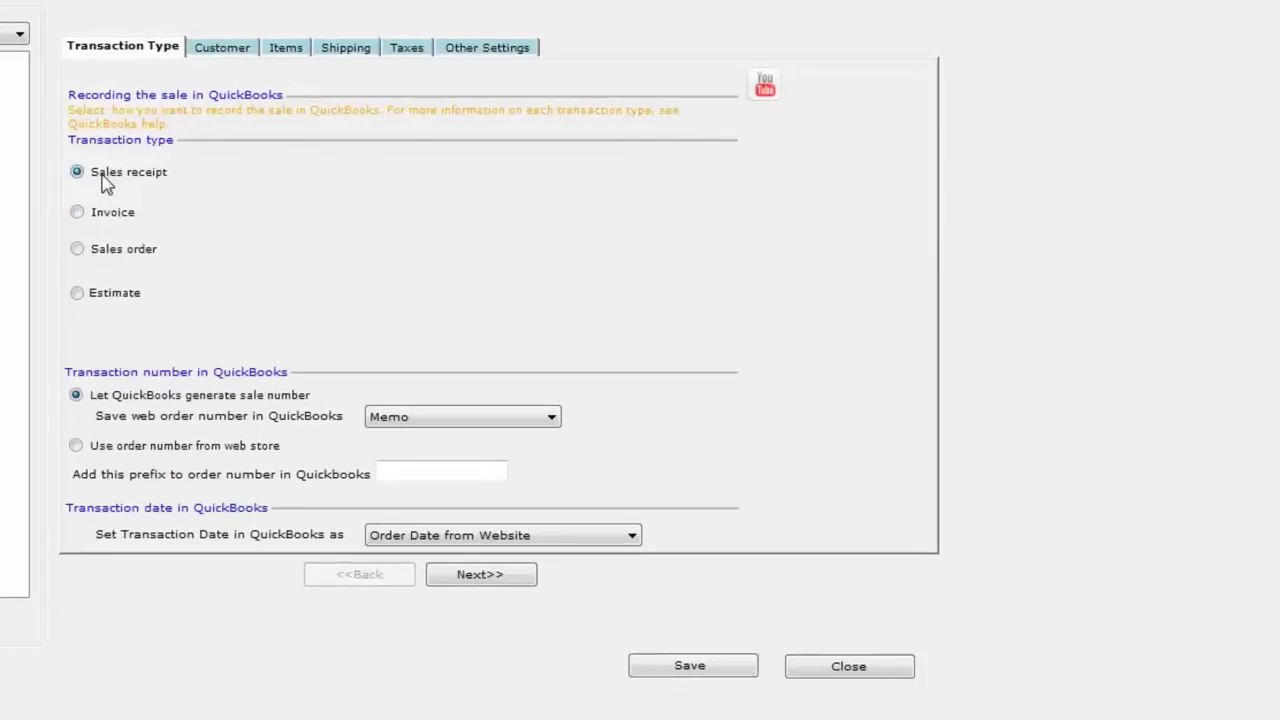
left_click(460, 578)
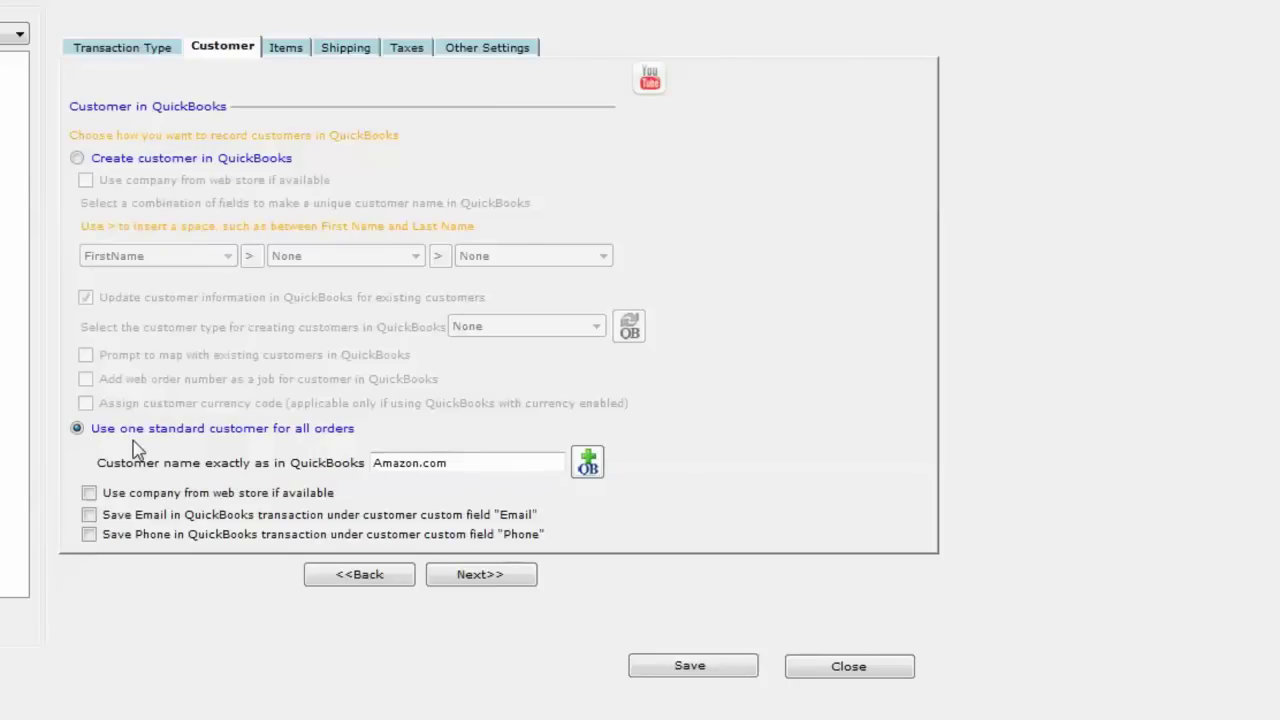
left_click_drag(470, 464, 268, 462)
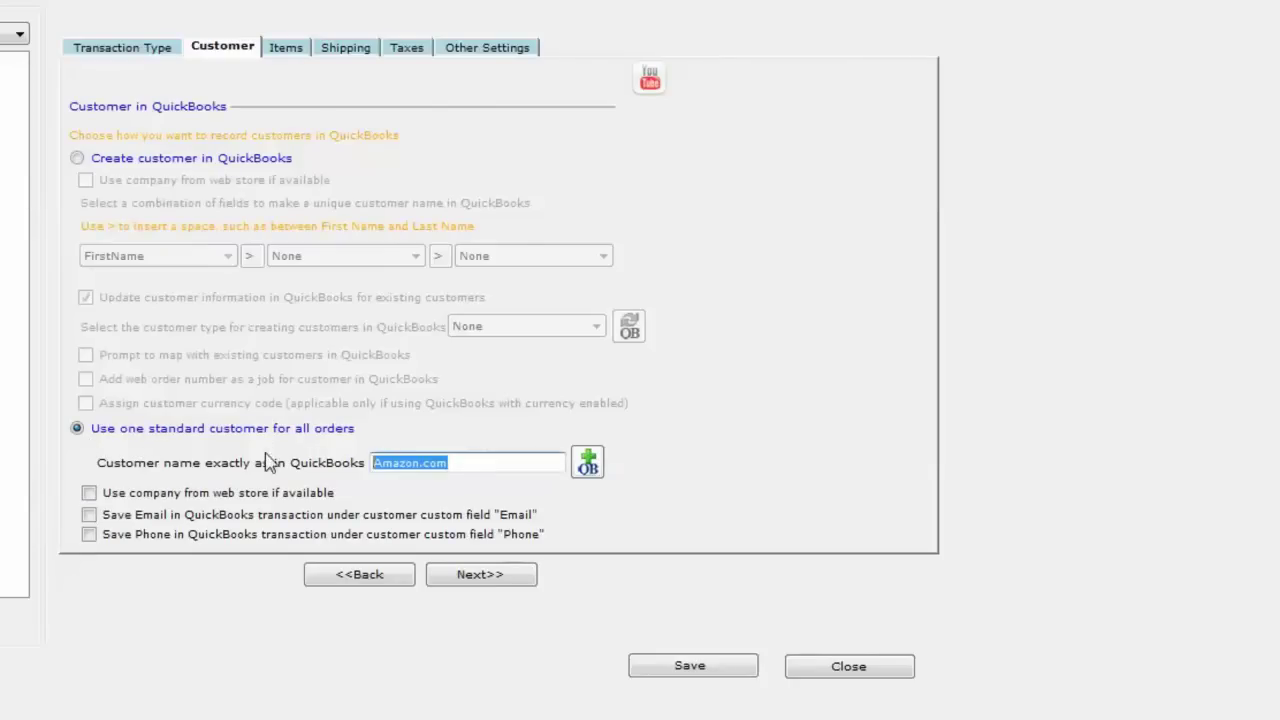
In the other transaction settings, review the Record Channel Fee options and the payee and accounts in the channel fee check details.
left_click(487, 48)
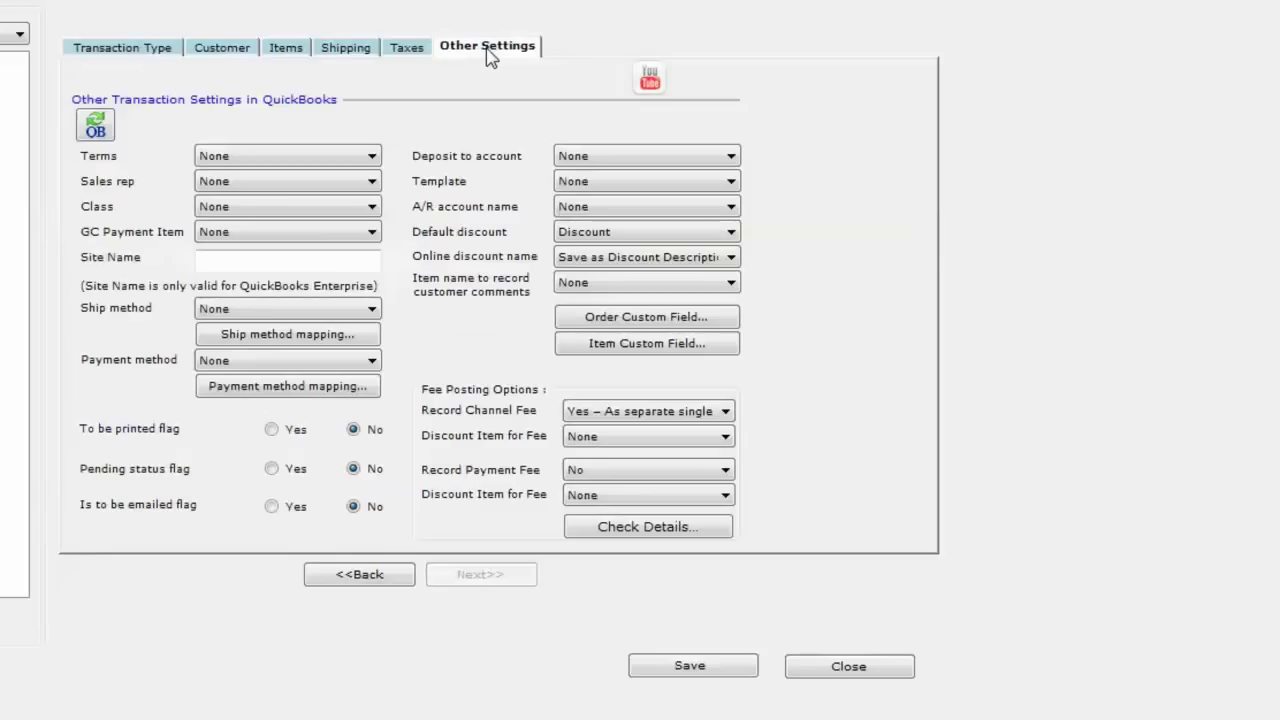
left_click(625, 412)
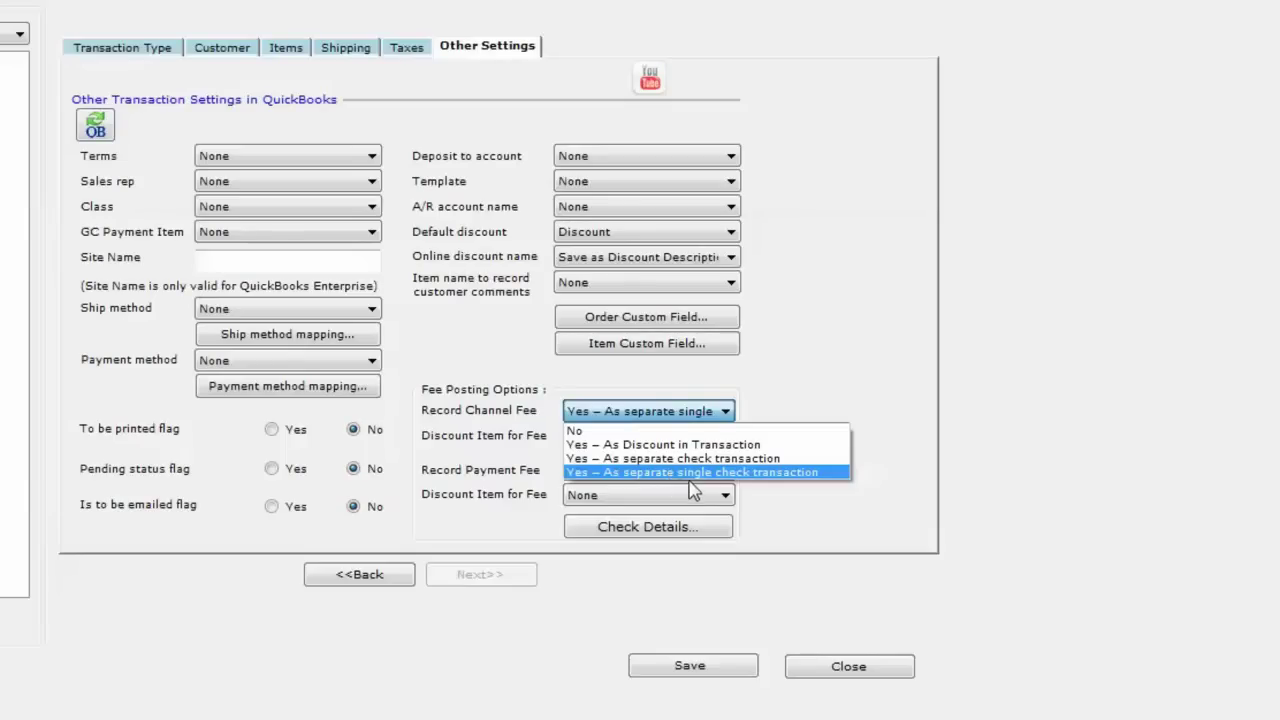
left_click(880, 508)
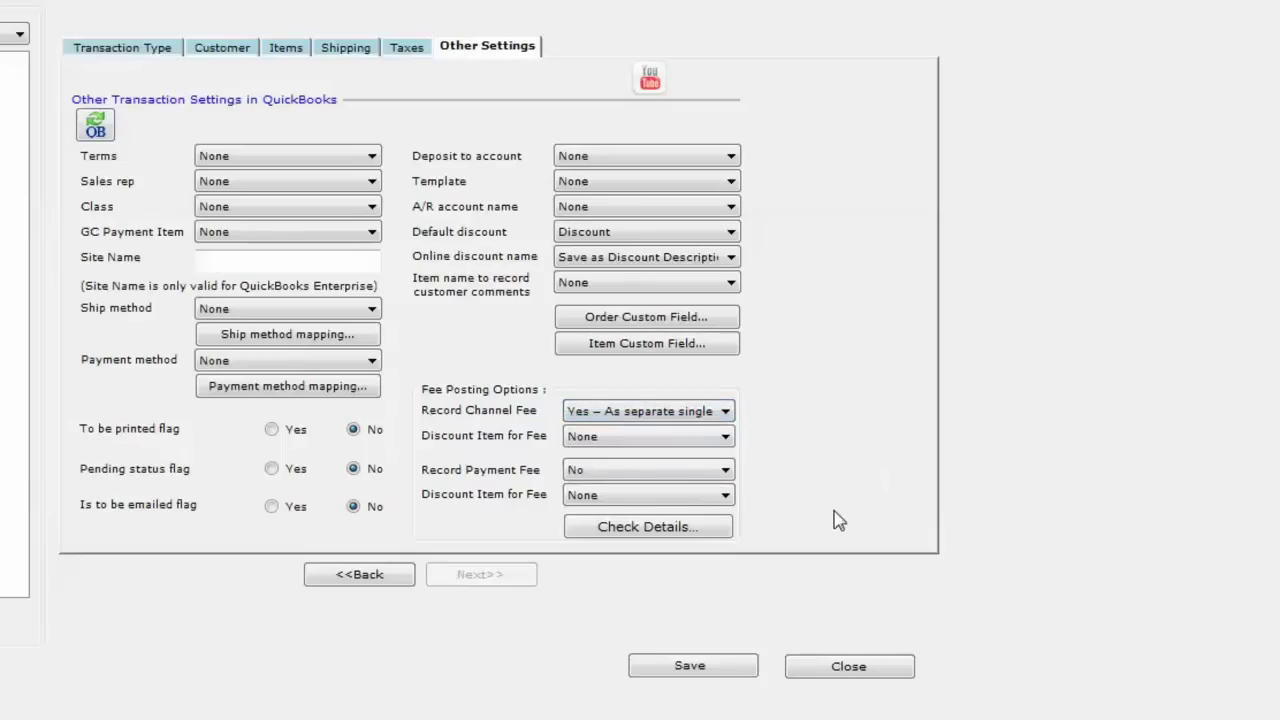
left_click(679, 537)
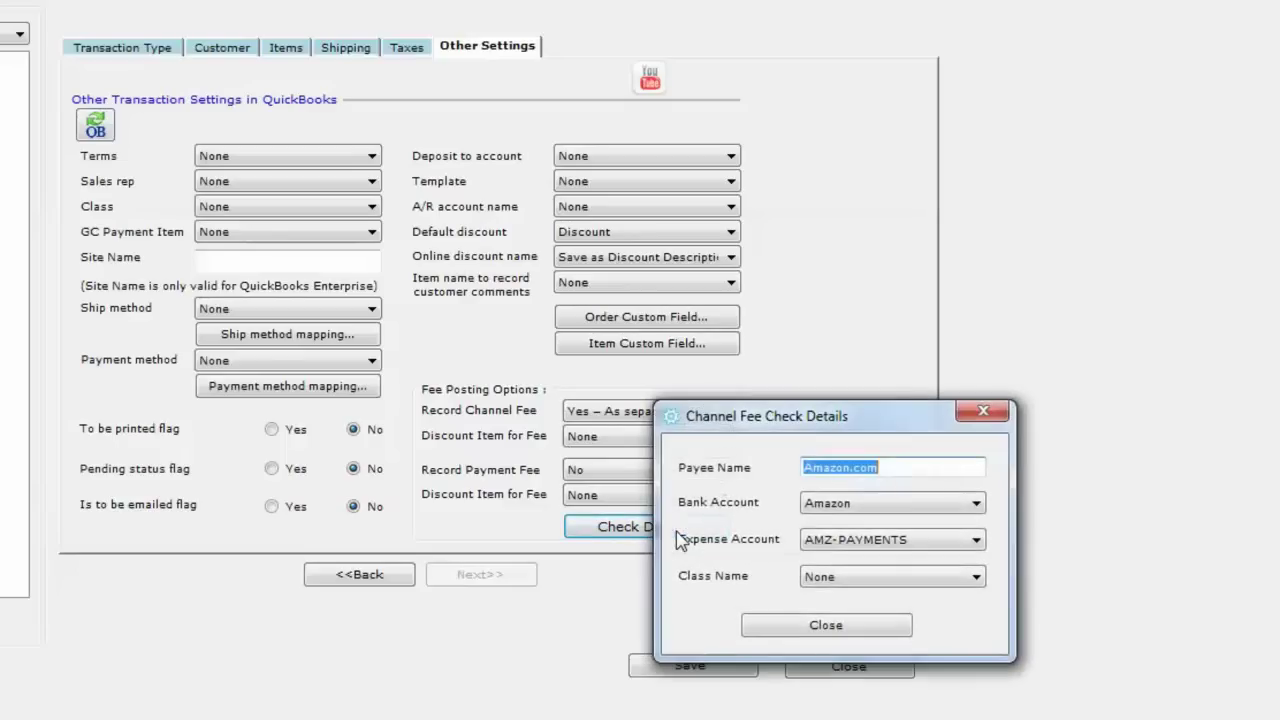
left_click(907, 468)
left_click_drag(907, 468, 802, 468)
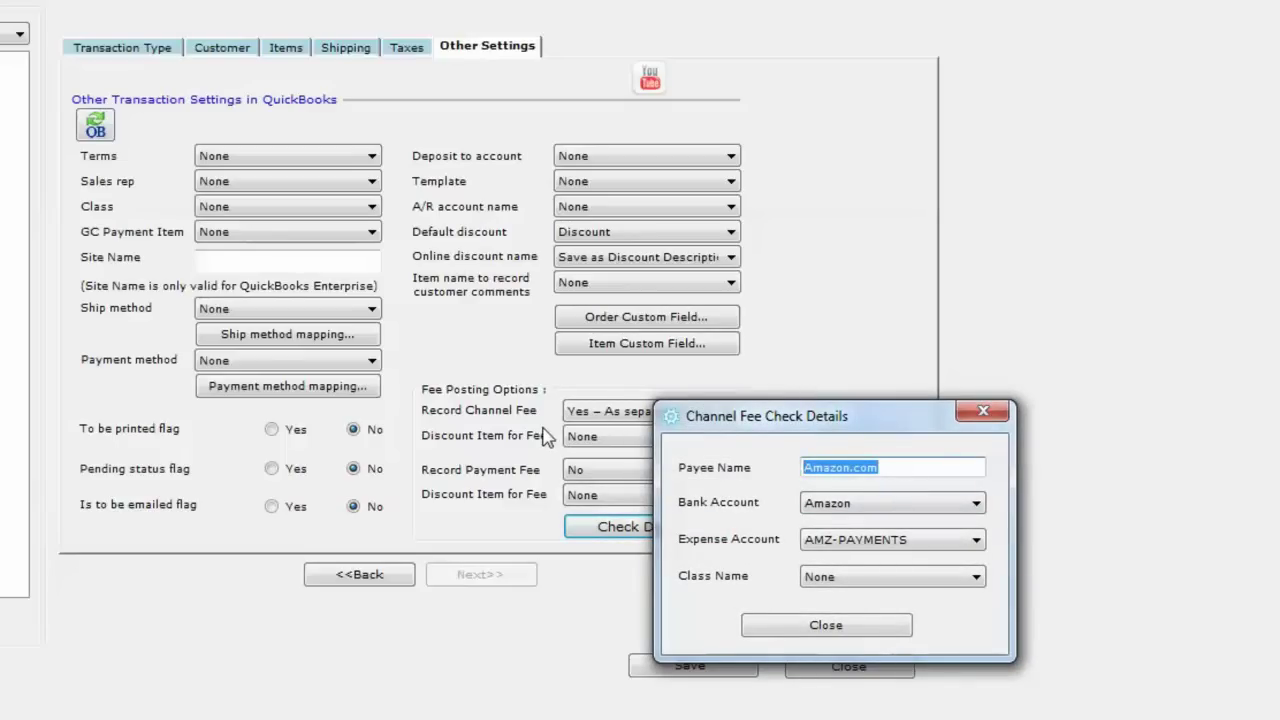
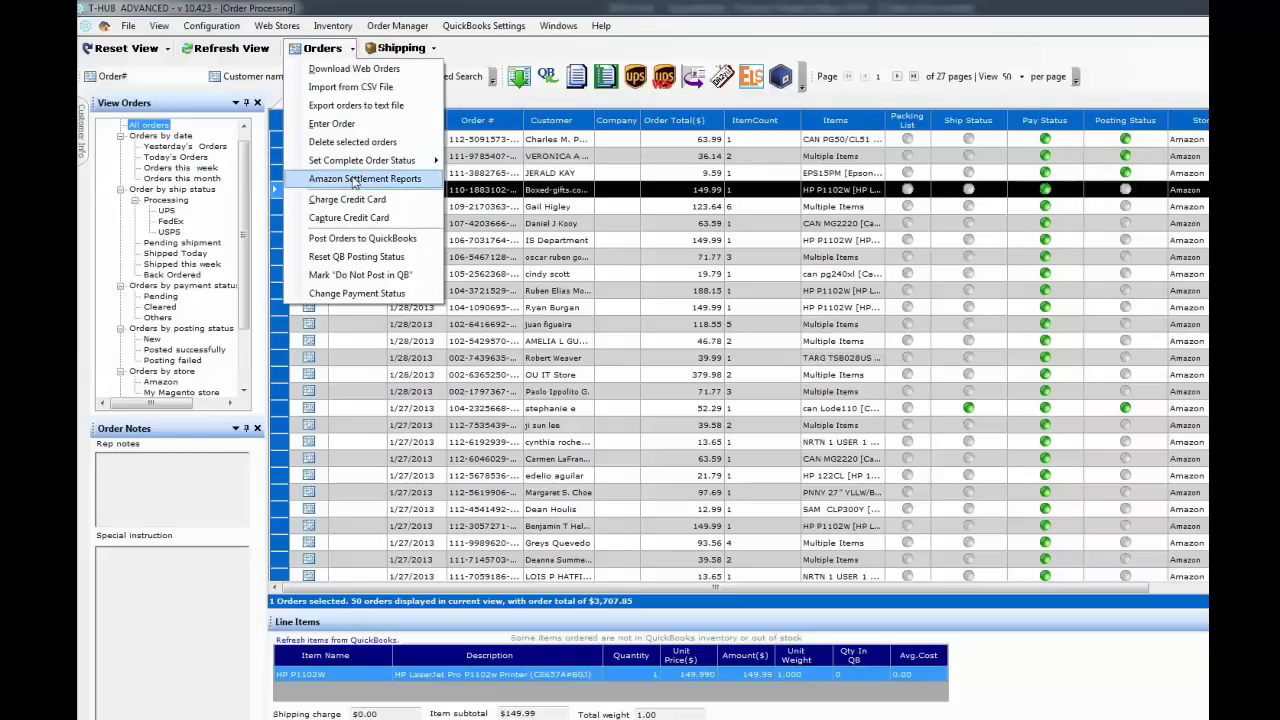
Open the Amazon settlement reports and review the latest settlement's orders not downloaded, orders not posted to QuickBooks, and deposit reconciliation.
left_click(352, 180)
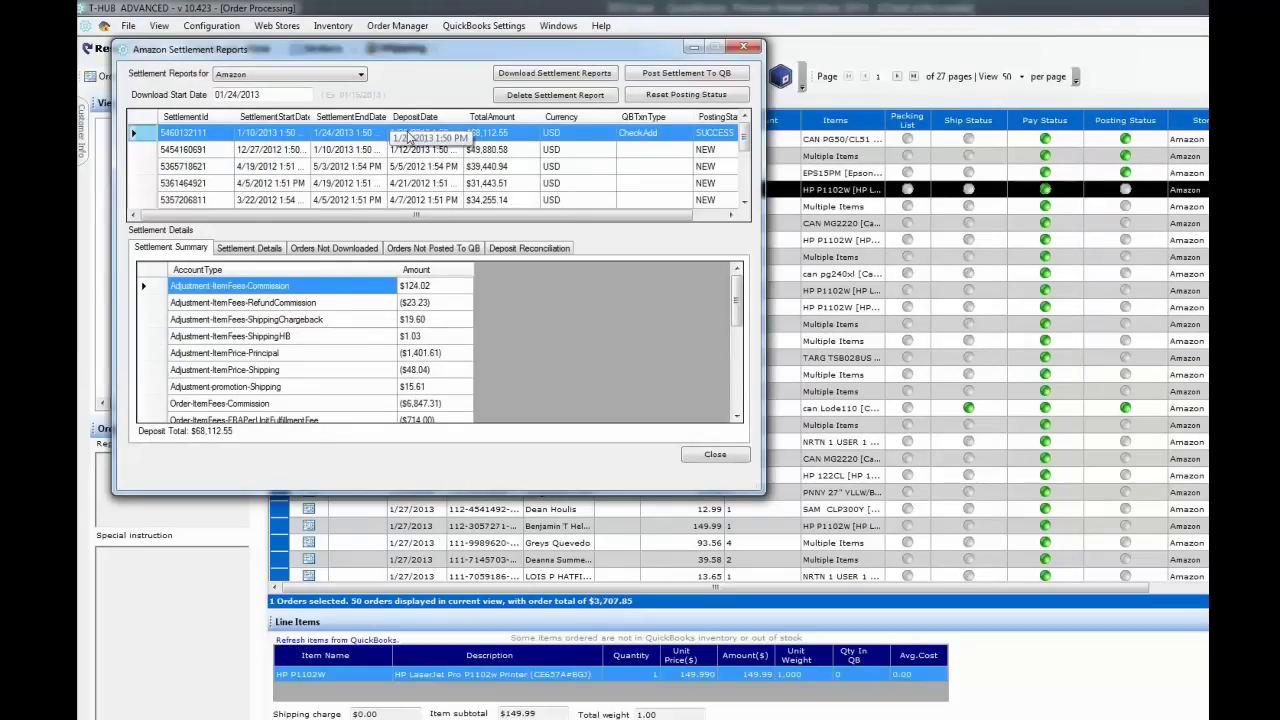
left_click(352, 254)
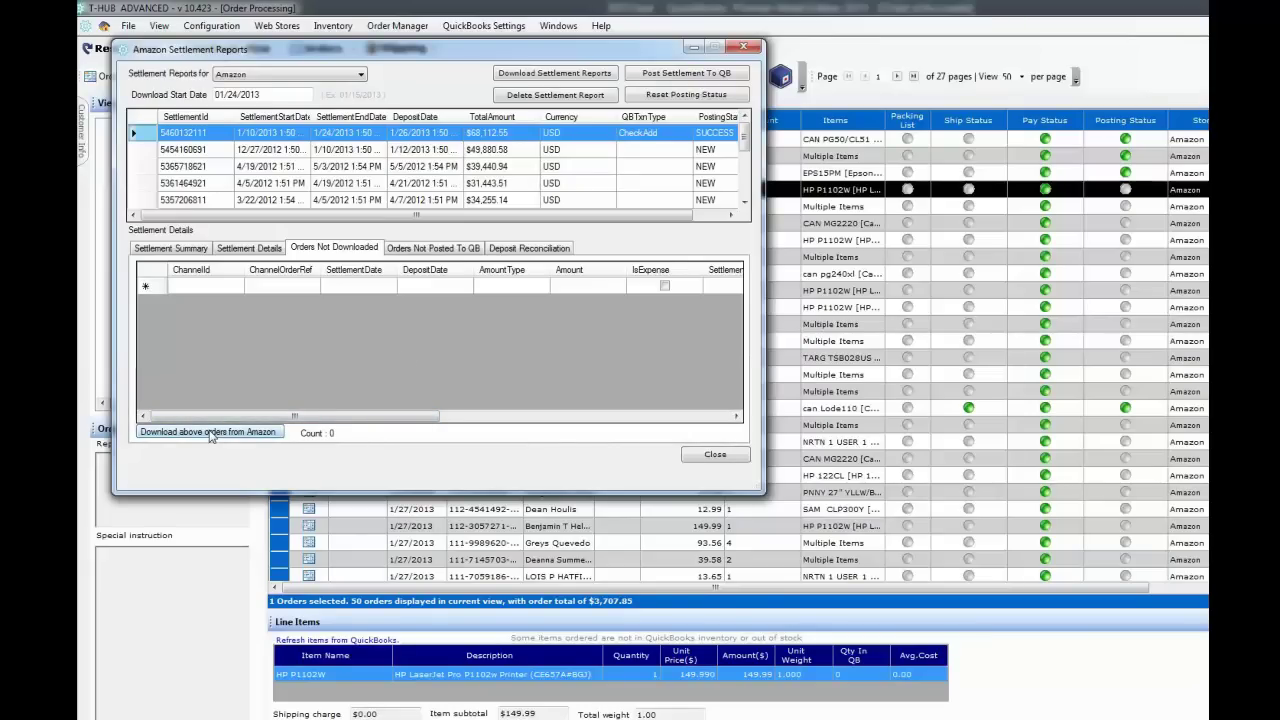
left_click(441, 248)
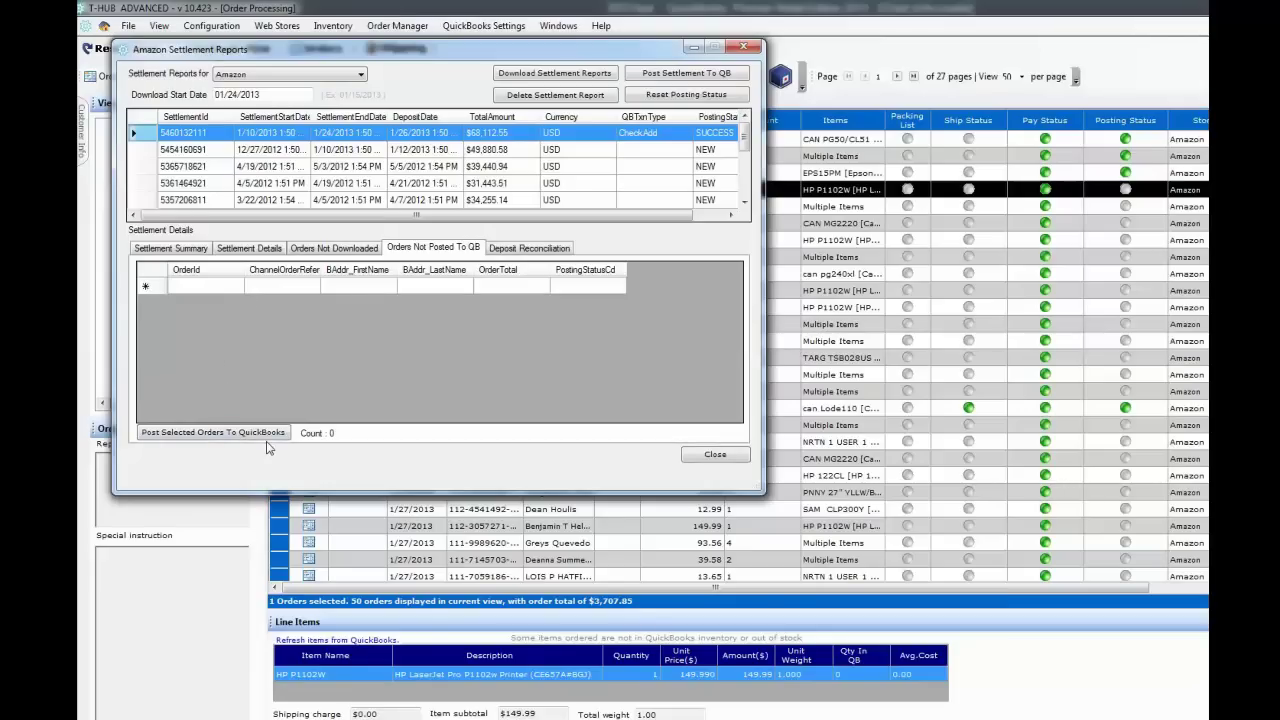
left_click(357, 250)
left_click(419, 252)
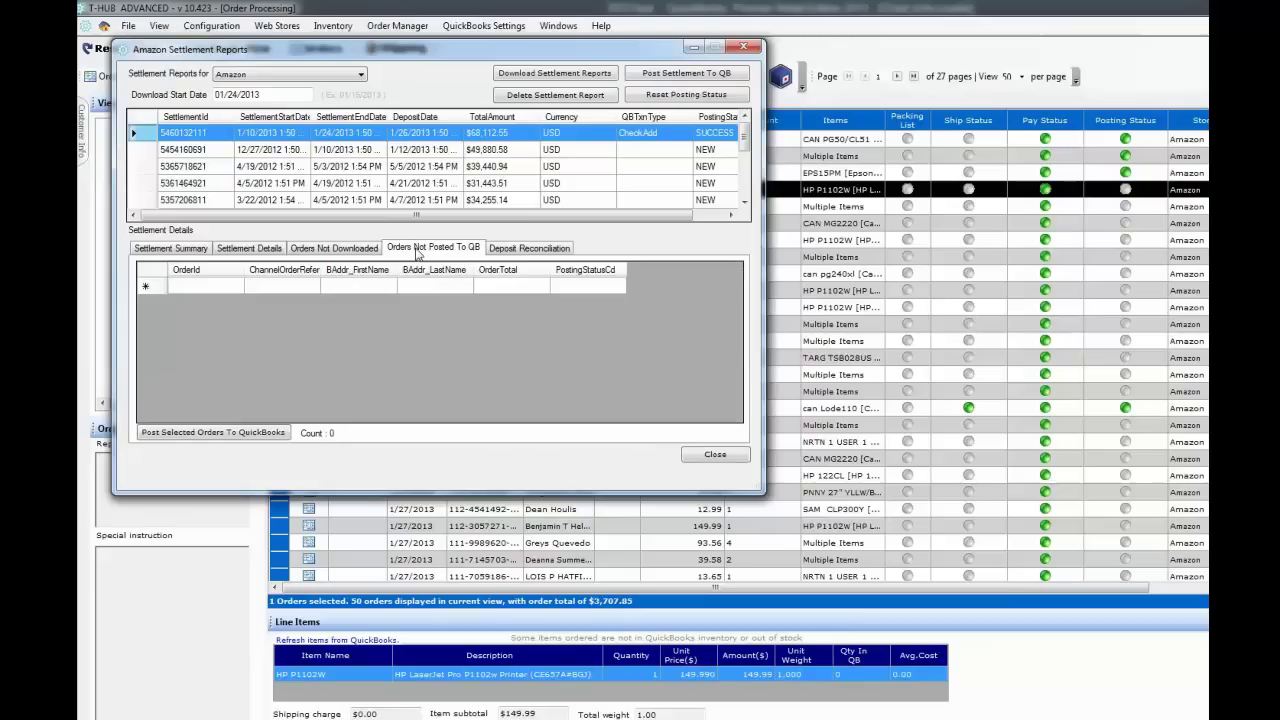
left_click(336, 252)
left_click(400, 256)
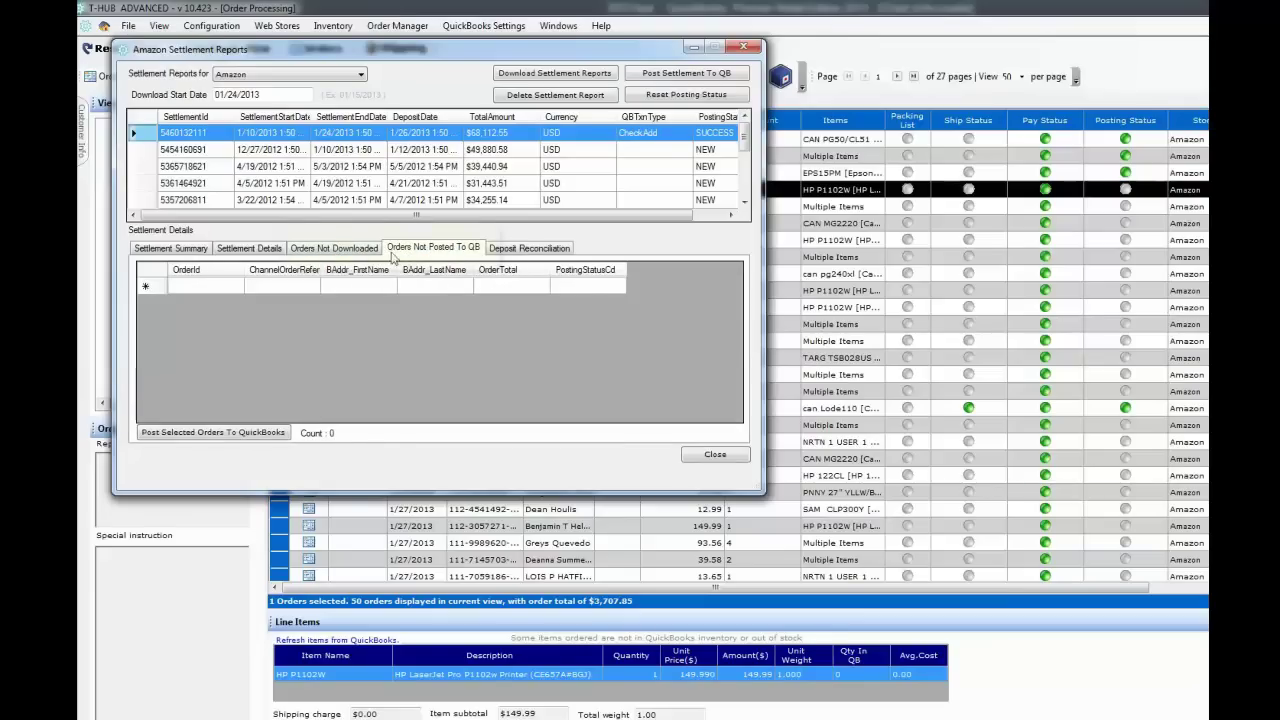
left_click(360, 256)
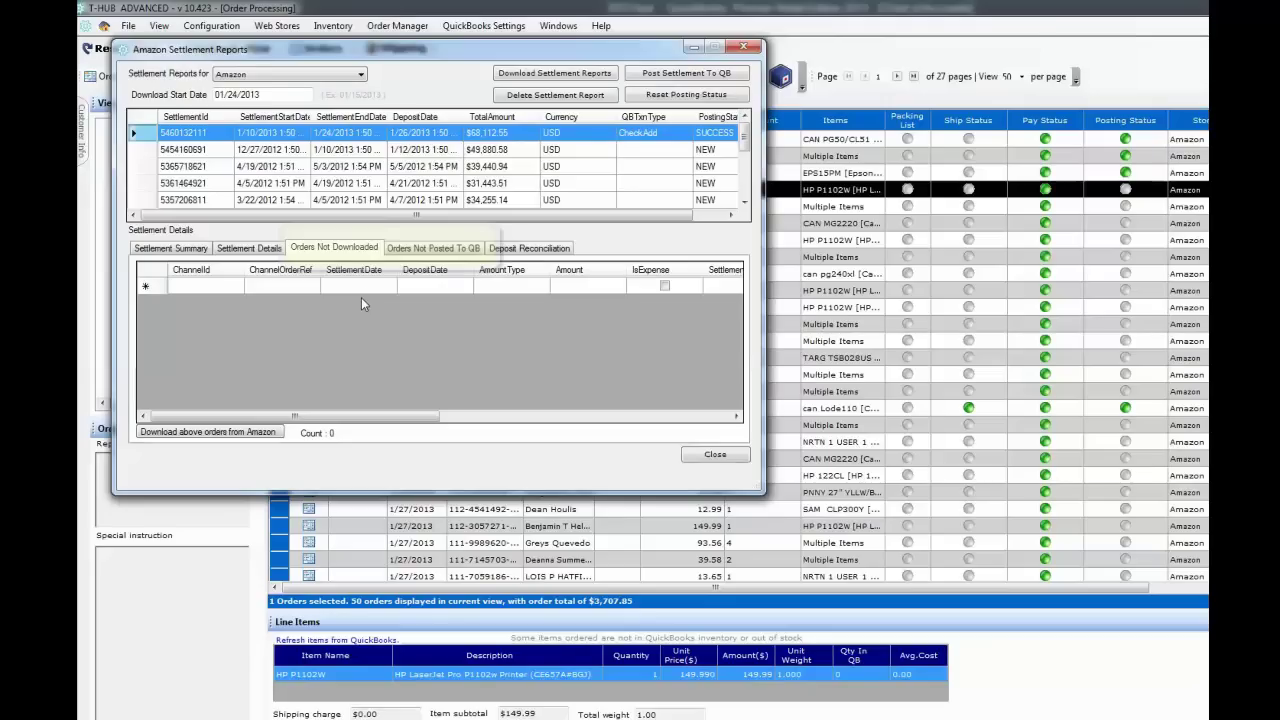
left_click(429, 253)
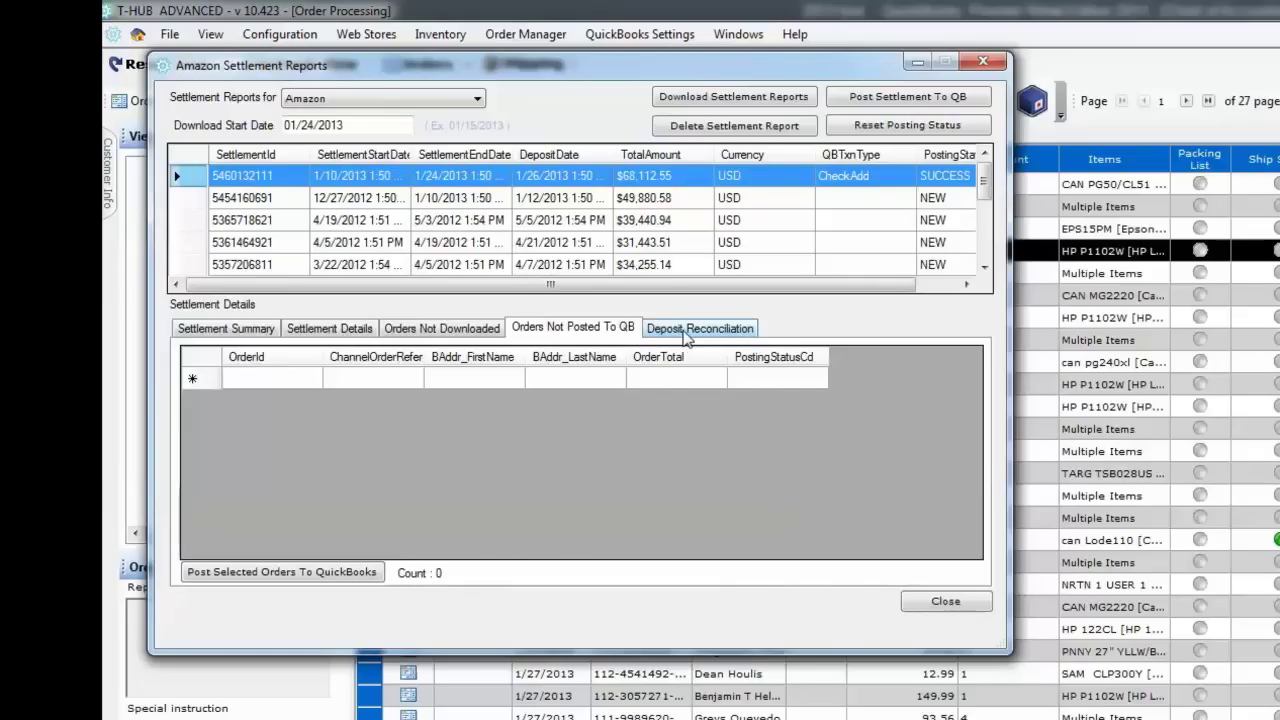
left_click(686, 336)
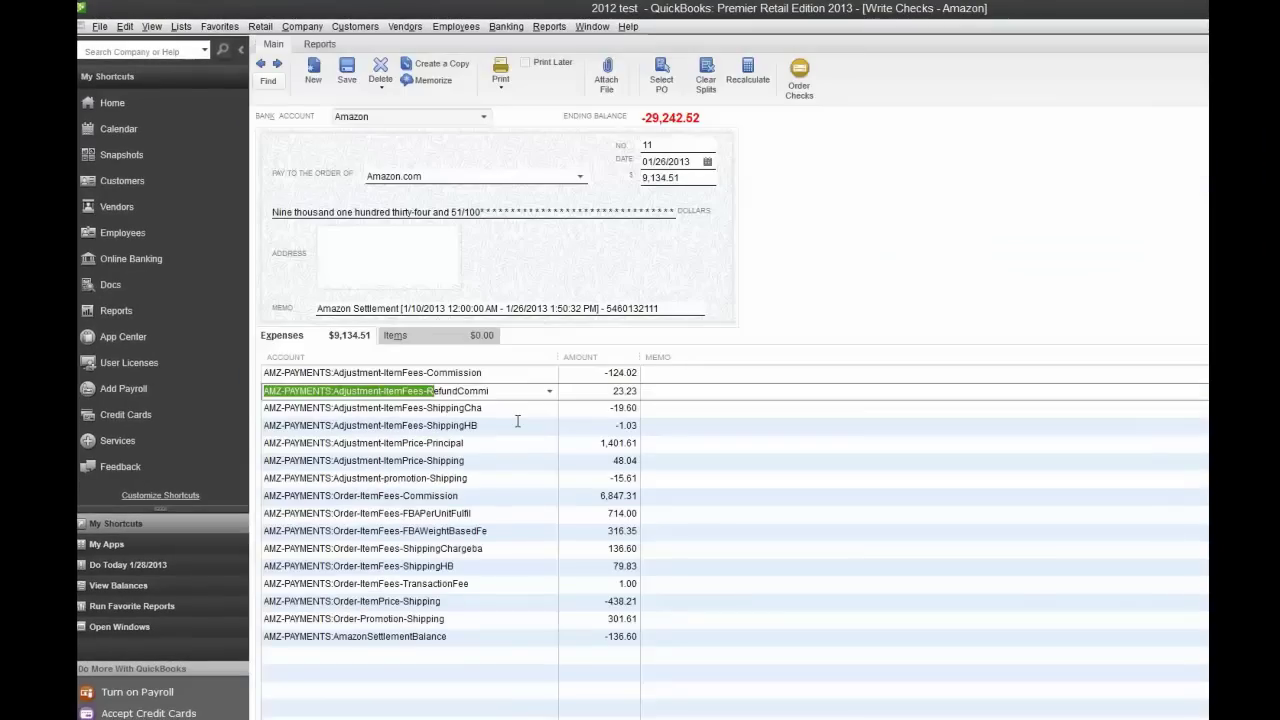
In the QuickBooks settlement check, examine the Adjustment-ItemPrice-Shipping and Order-ItemFees-ShippingChargeba expense lines.
left_click(491, 461)
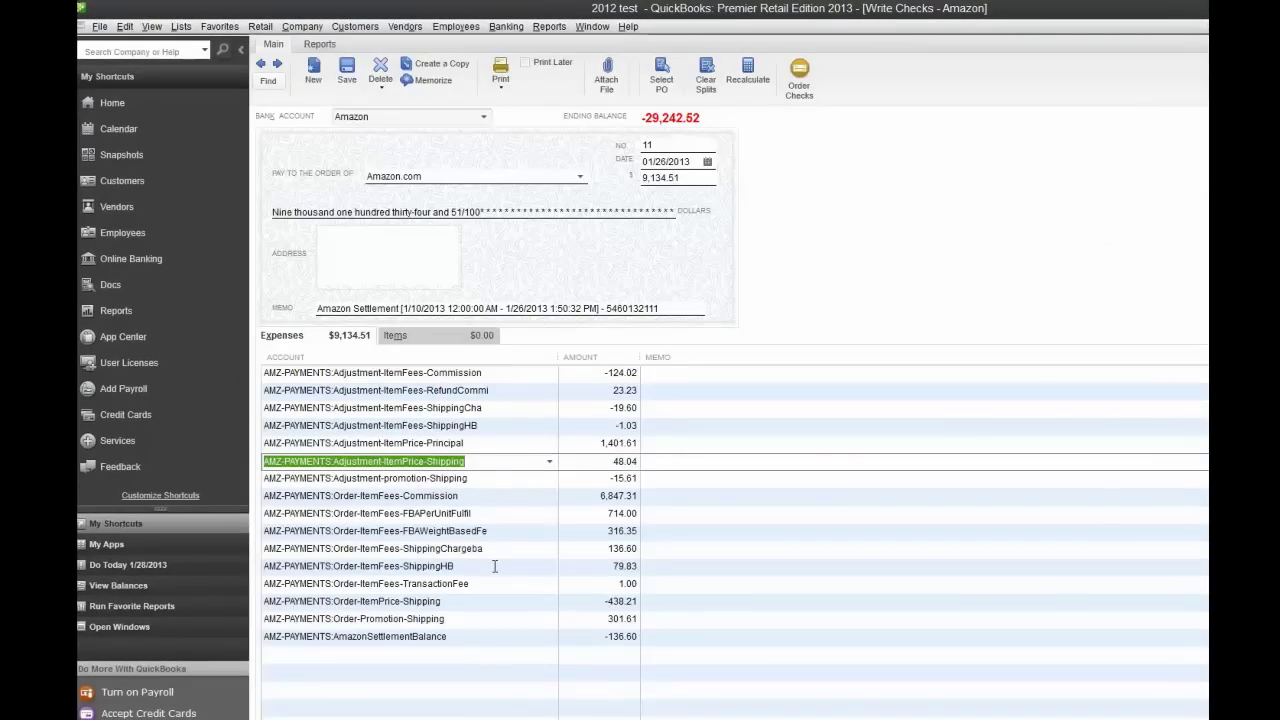
left_click(377, 548)
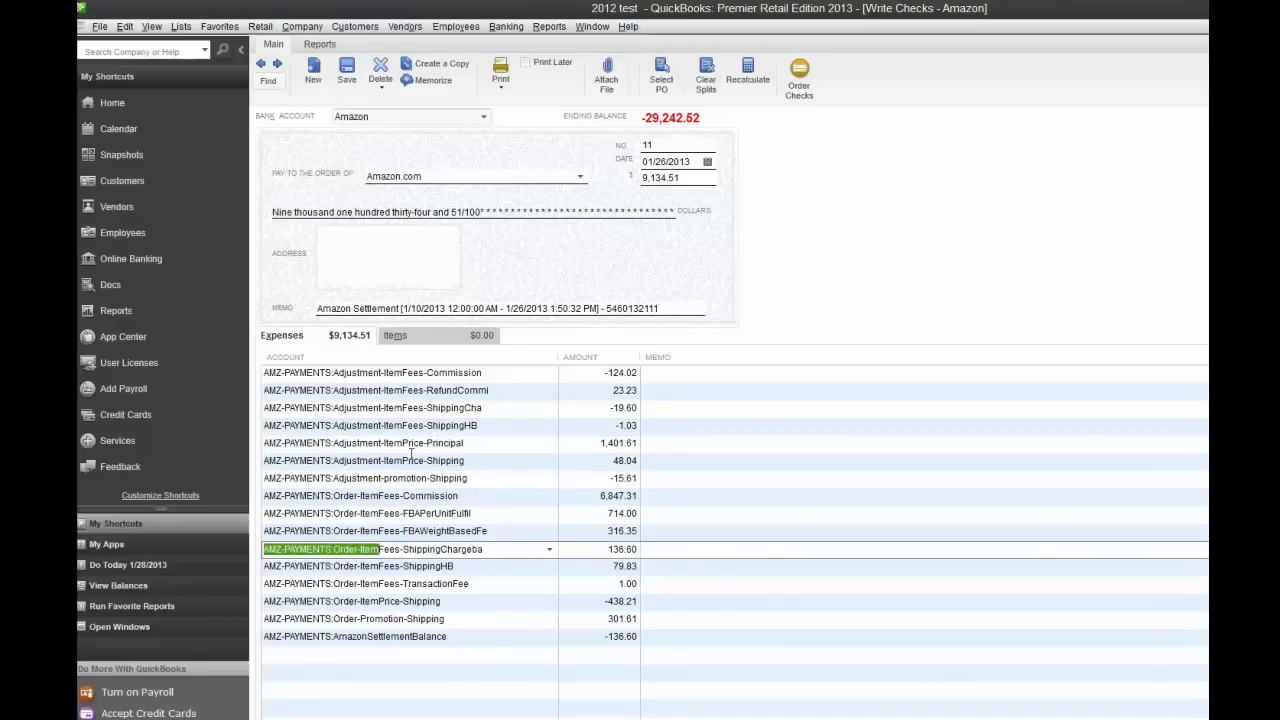